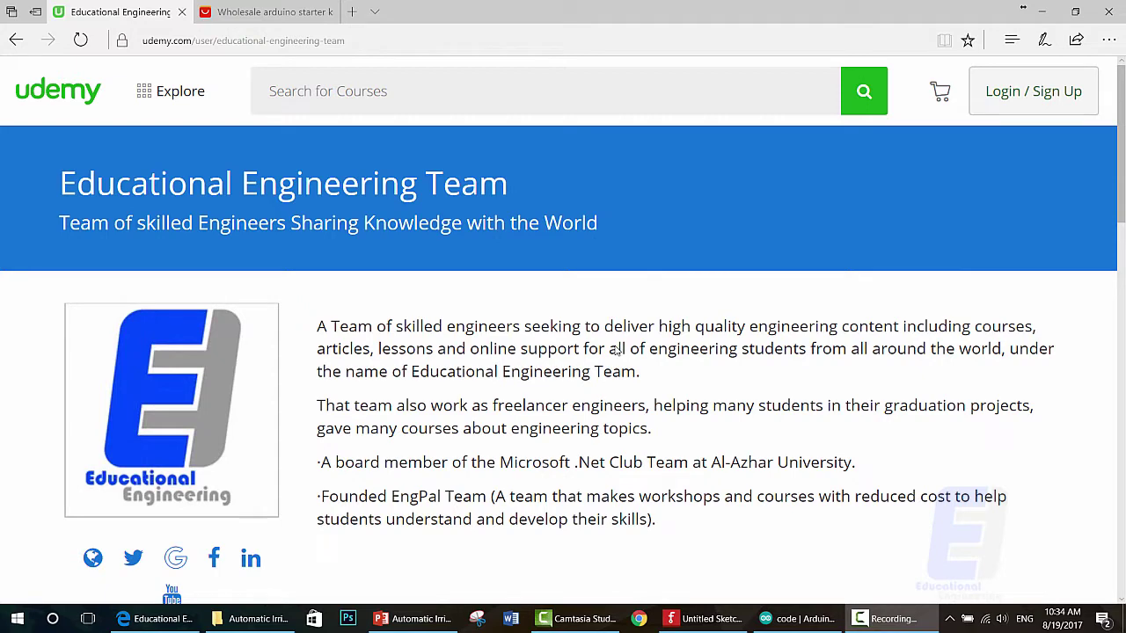
Step: Search the web for "arduino ide" in a new tab and open the Arduino Software page
left_click(351, 12)
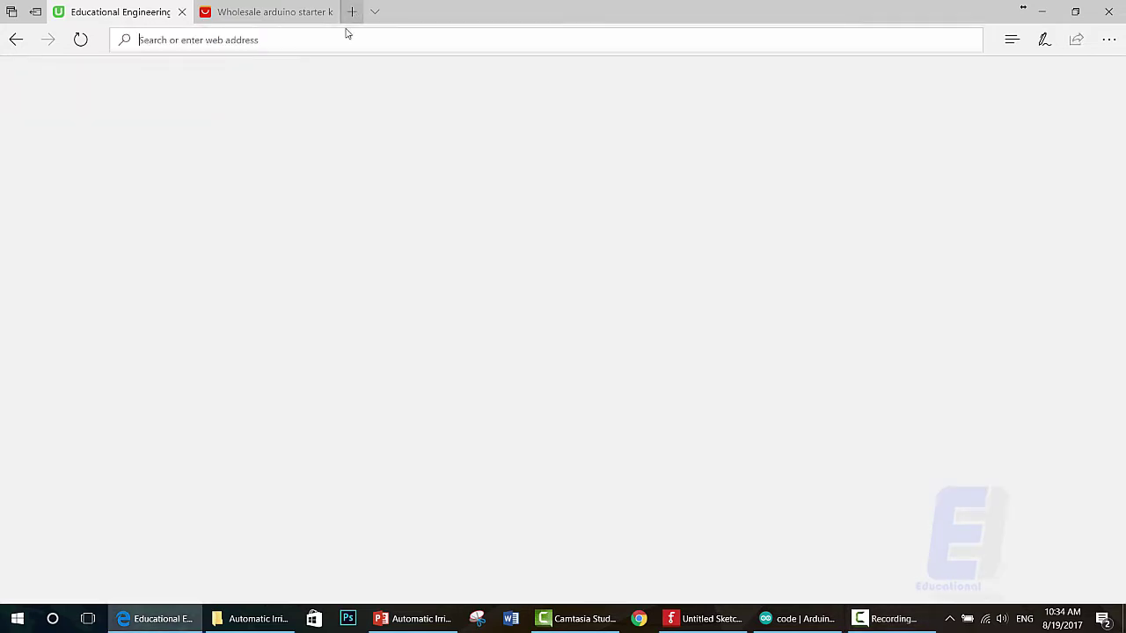
type("arduin")
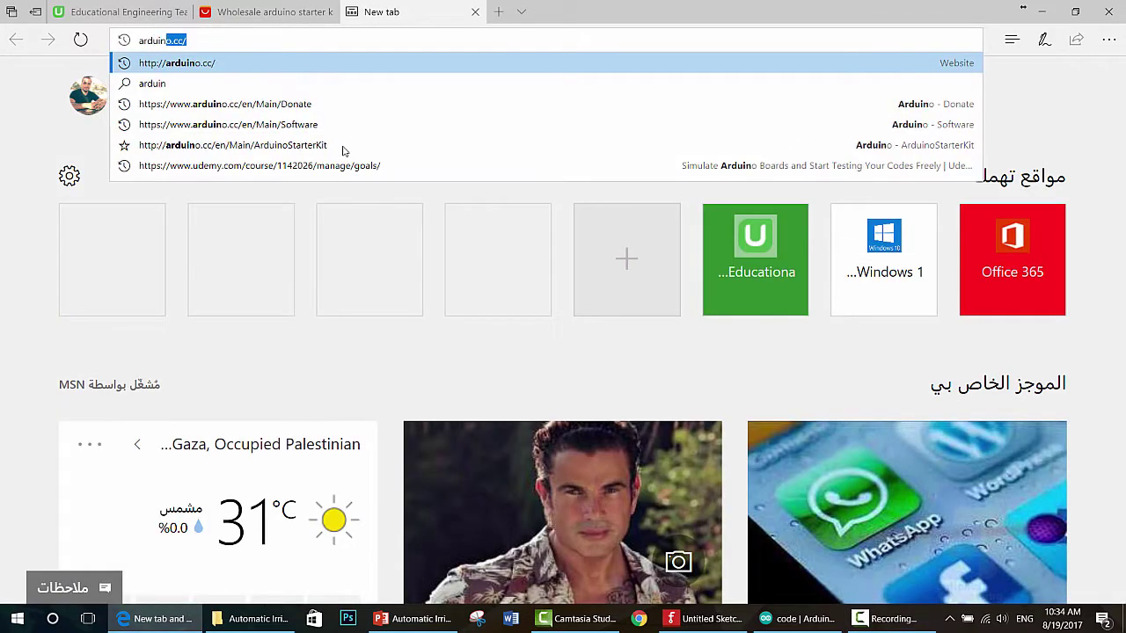
type("o kit")
key("Return")
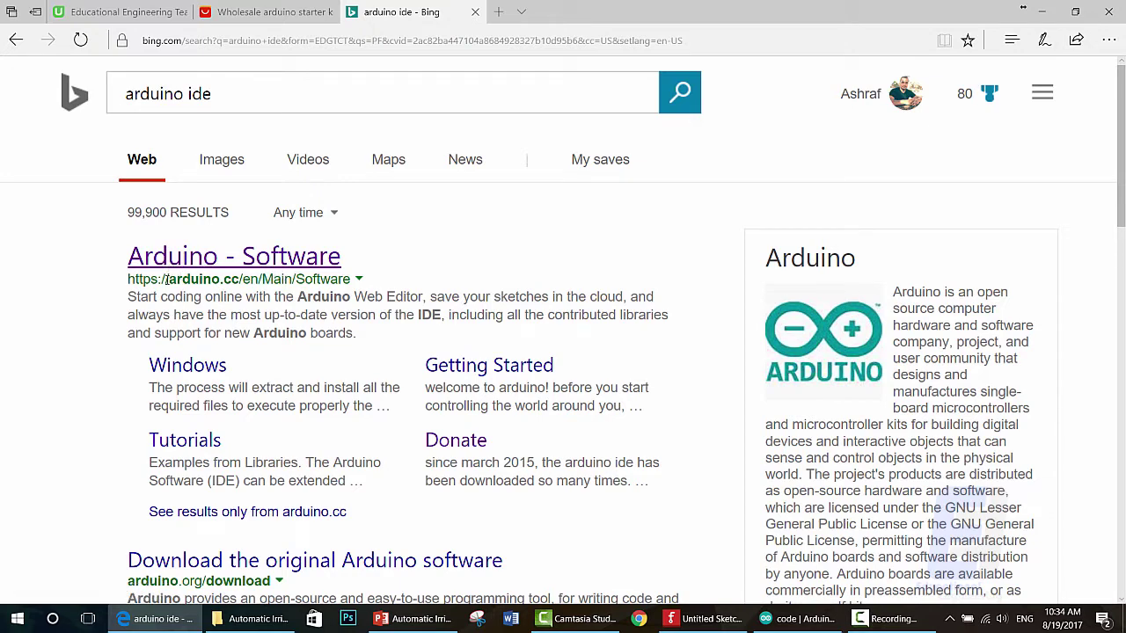
left_click(223, 259)
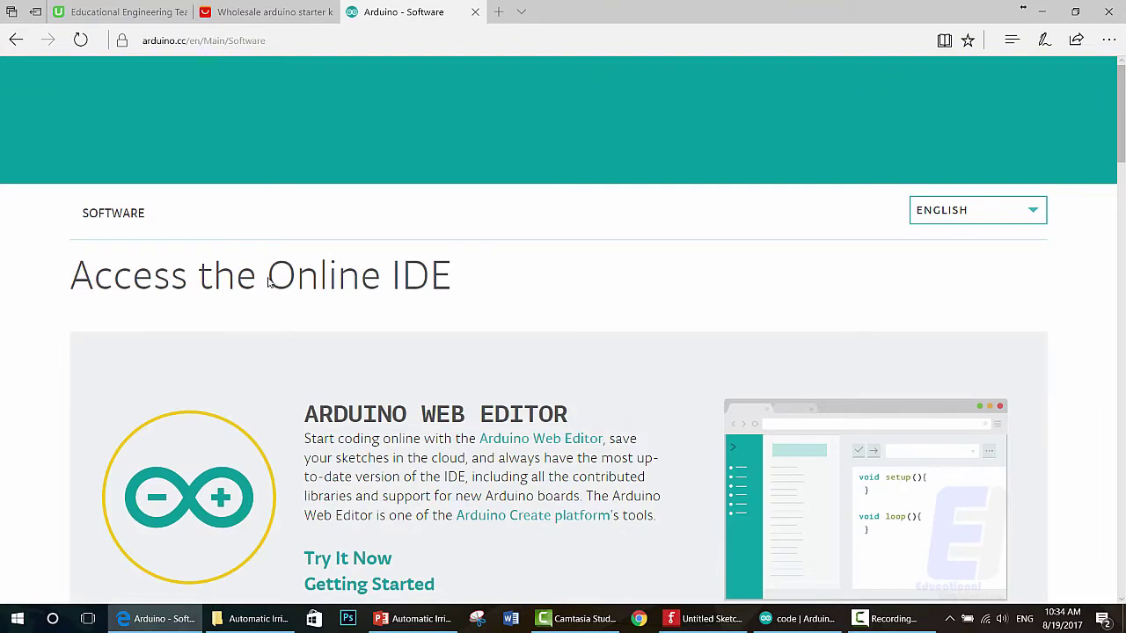
Step: Review the Arduino Web Editor section and choose the Windows Installer under Download the Arduino IDE
scroll(269, 279, "down", 4)
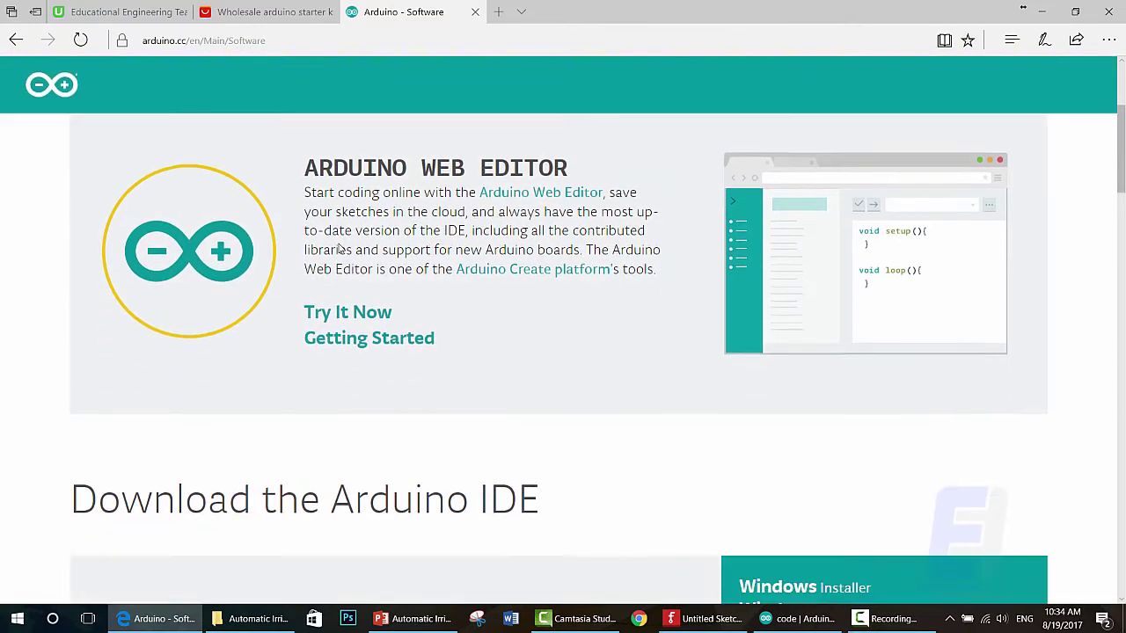
scroll(347, 279, "up", 2)
left_click_drag(315, 333, 554, 339)
left_click(553, 340)
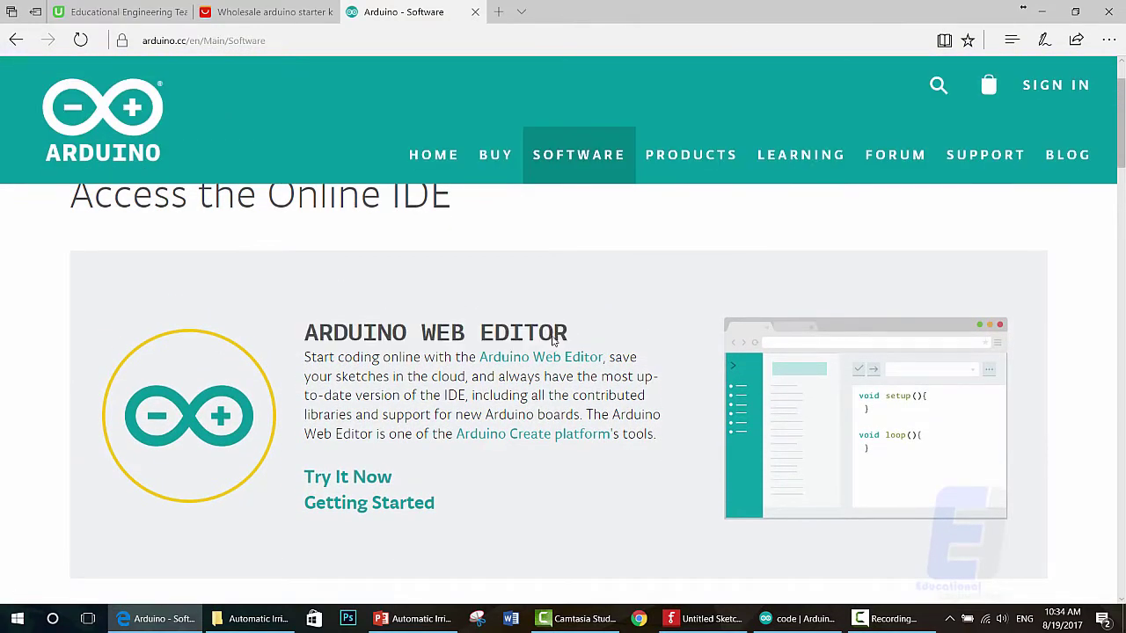
scroll(364, 307, "down", 5)
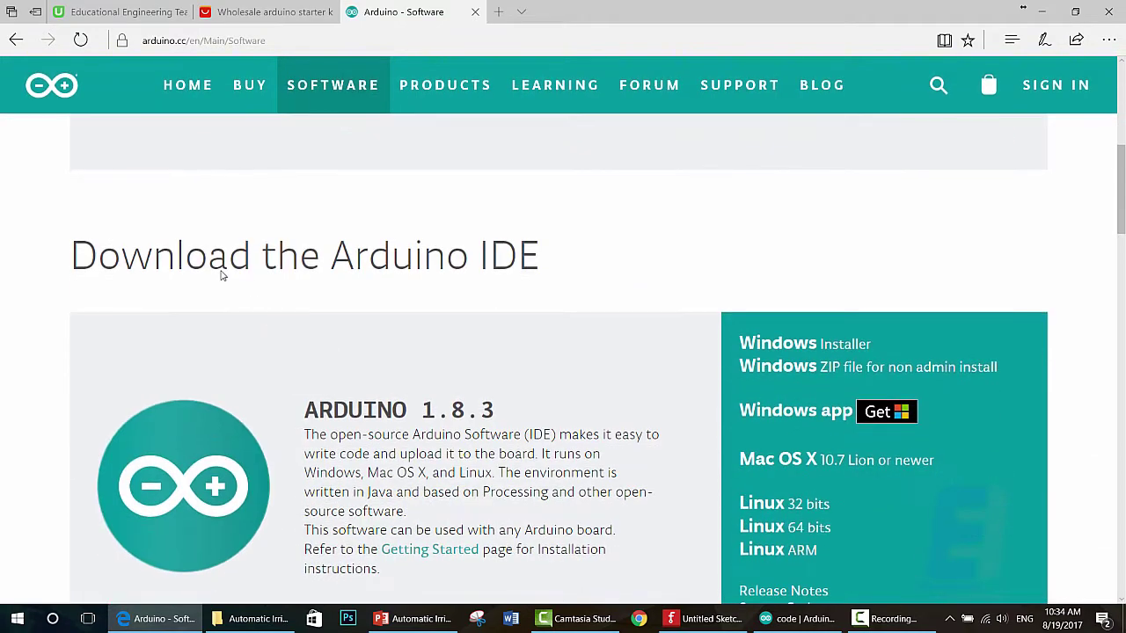
left_click_drag(70, 263, 478, 262)
left_click(479, 261)
scroll(501, 261, "down", 1)
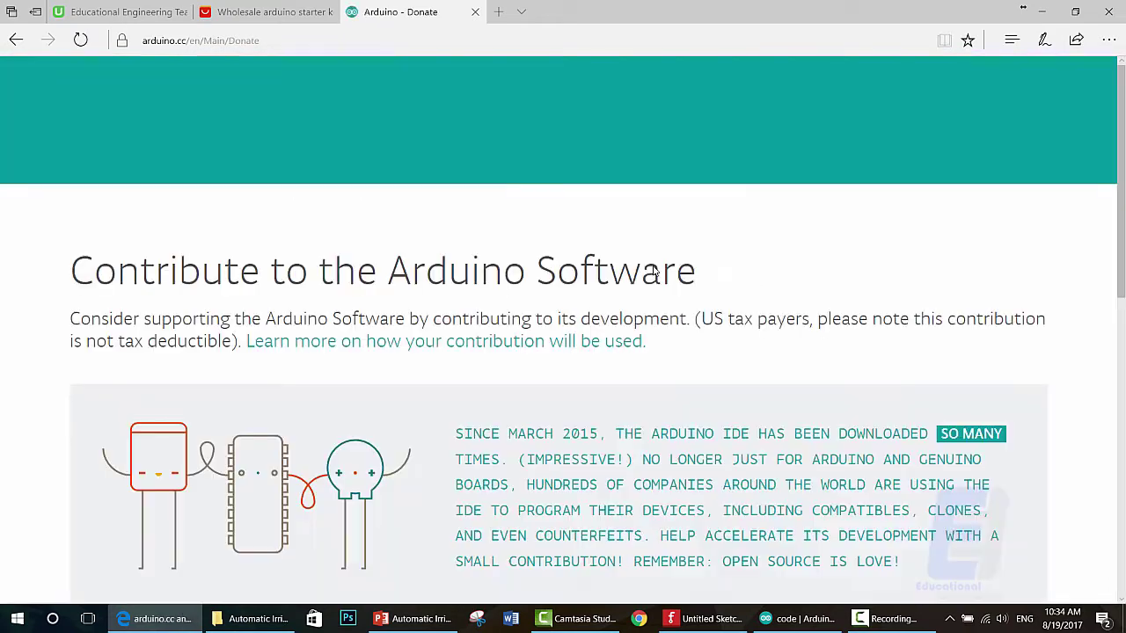
Step: Download the Arduino 1.8.3 Windows installer without contributing and save the file
scroll(598, 291, "down", 3)
scroll(596, 345, "up", 2)
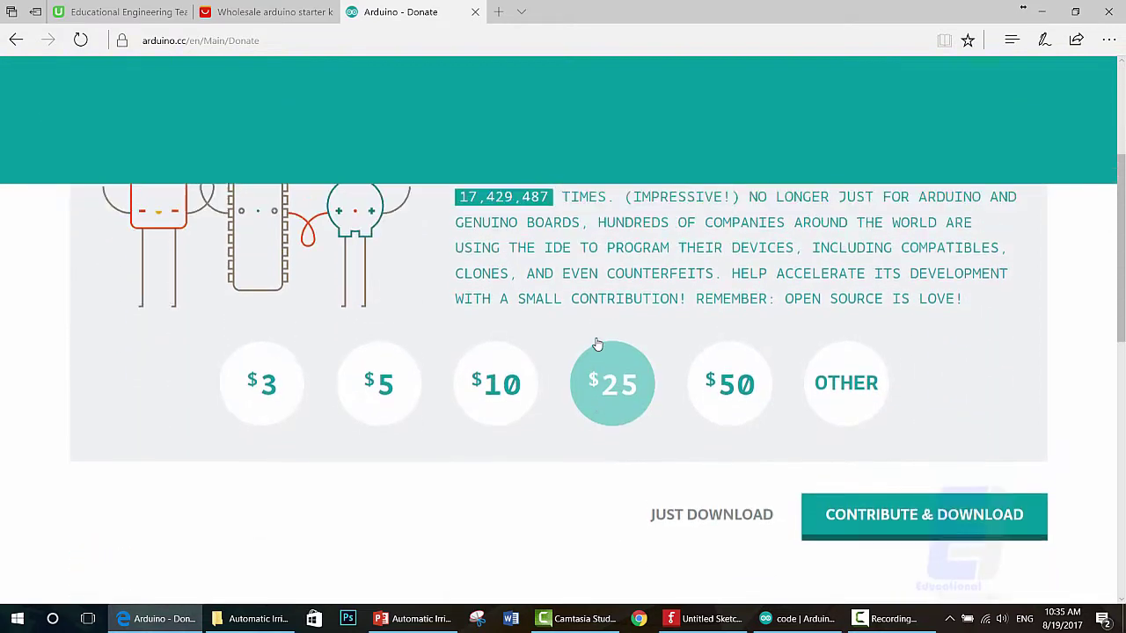
scroll(596, 345, "up", 3)
scroll(603, 326, "down", 5)
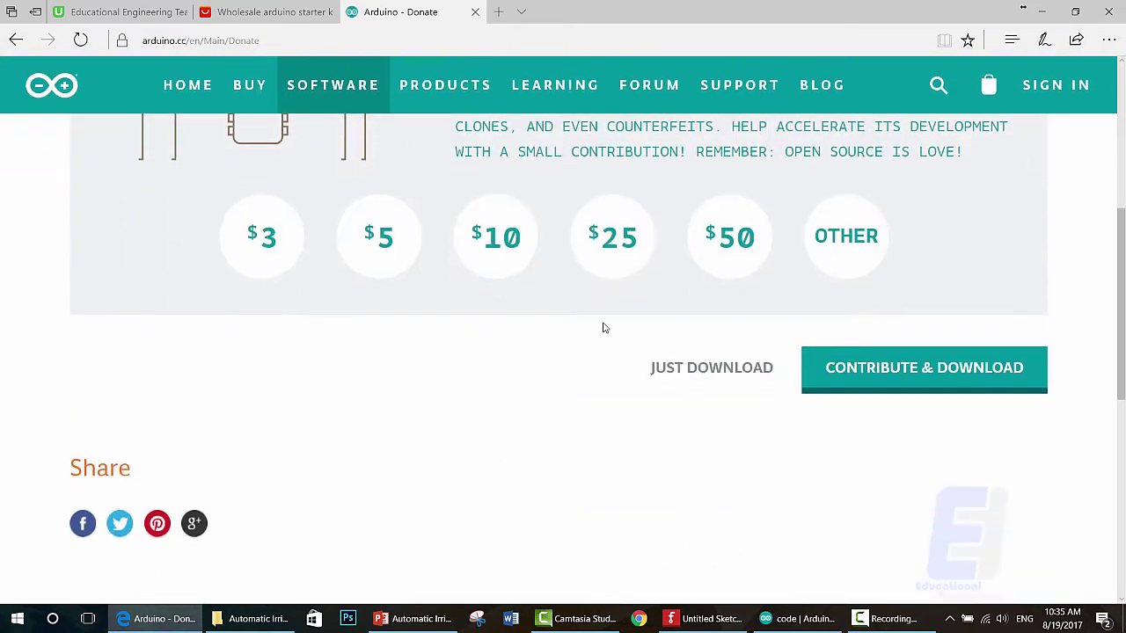
left_click(690, 372)
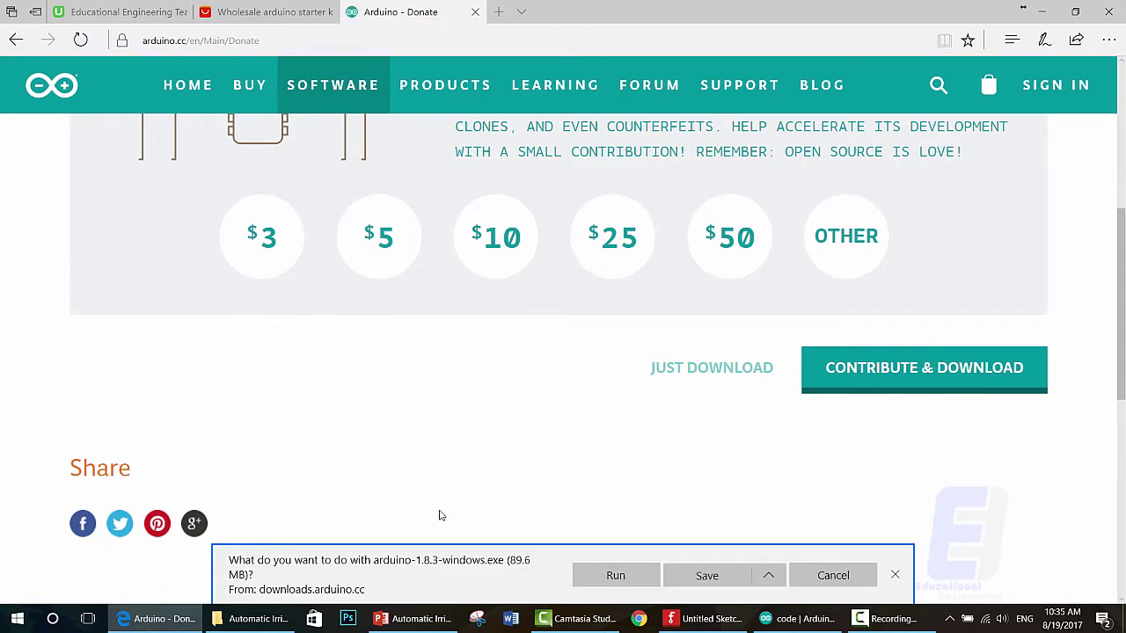
left_click(706, 575)
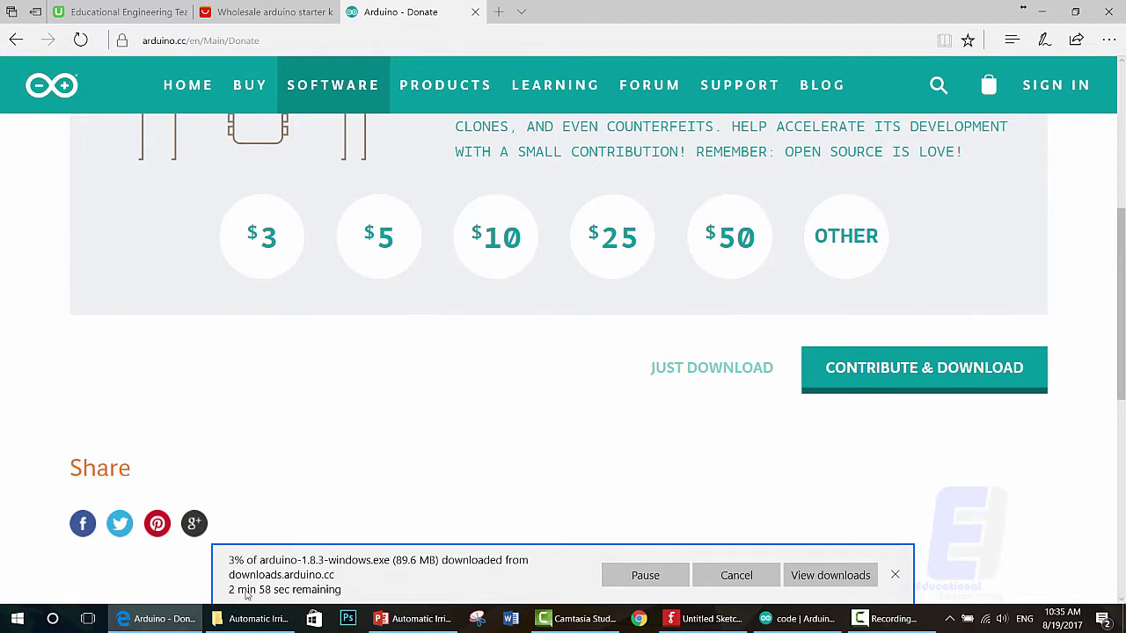
Step: Open the Arduino store and close the browser tab with the wholesale Arduino starter kits
scroll(334, 448, "up", 5)
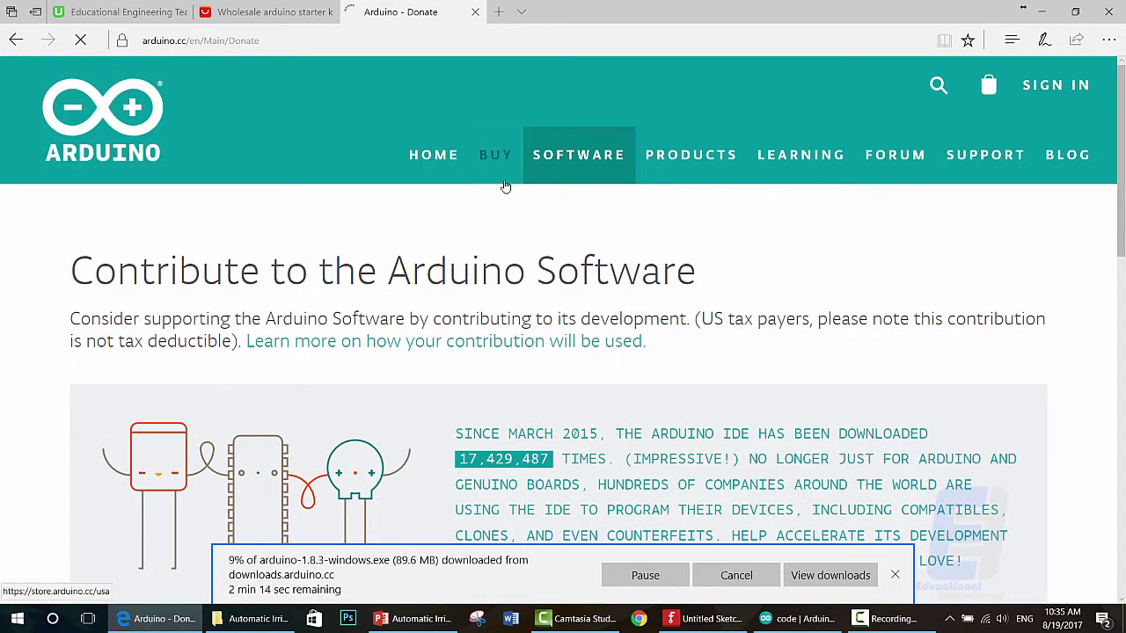
left_click(685, 169)
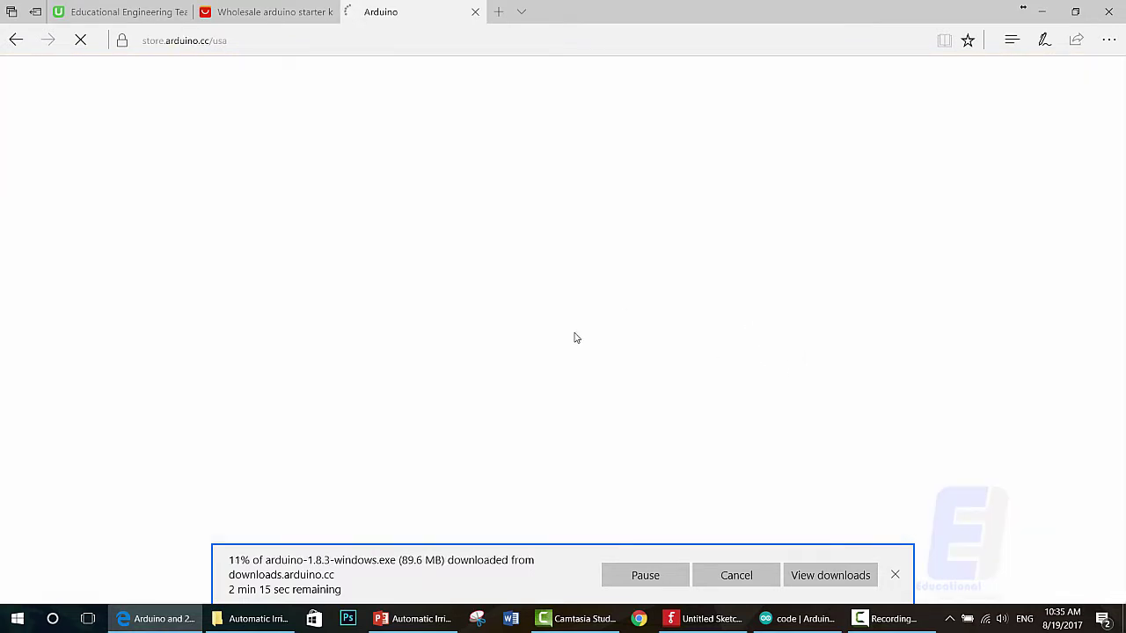
left_click(328, 12)
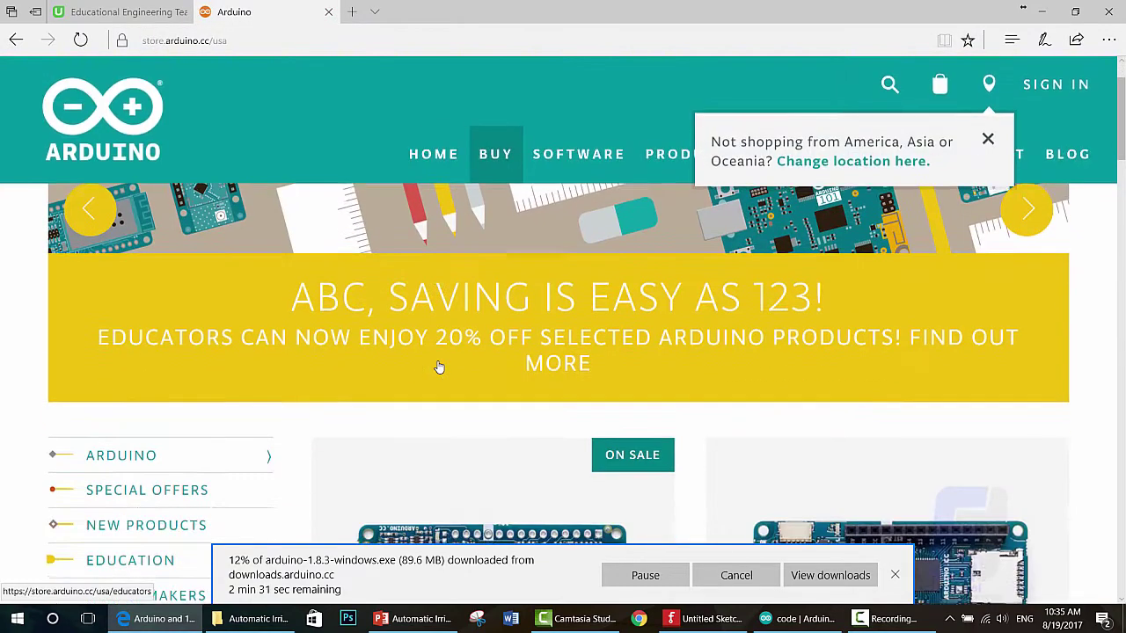
Step: Look over the boards on the store's front page and open the Other Kits category
scroll(438, 367, "down", 3)
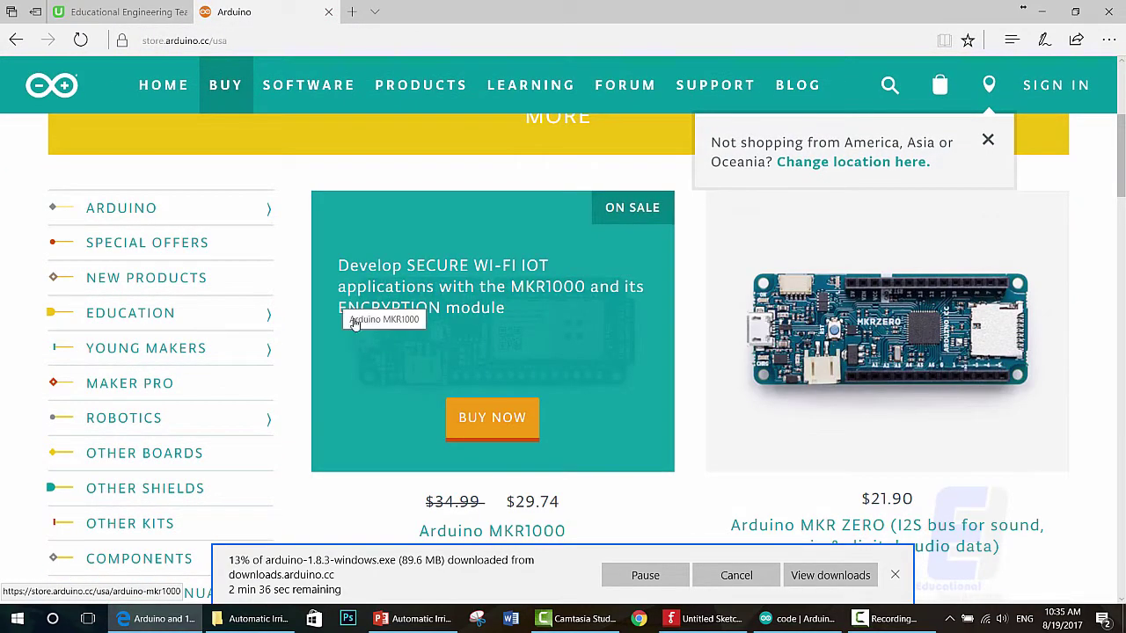
scroll(106, 312, "down", 2)
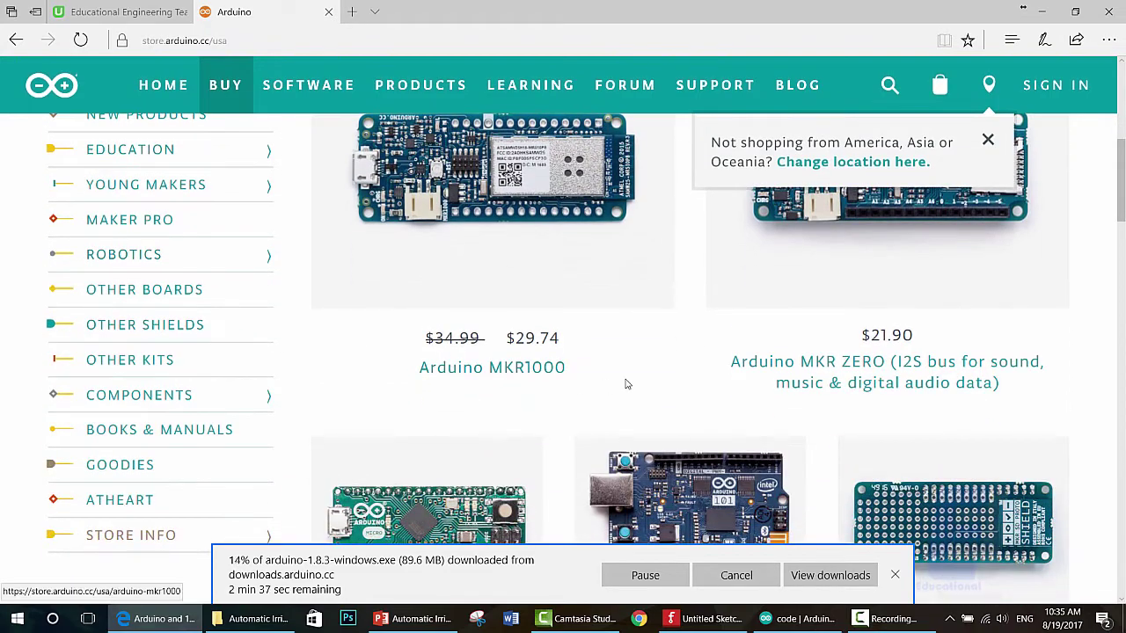
scroll(626, 381, "down", 3)
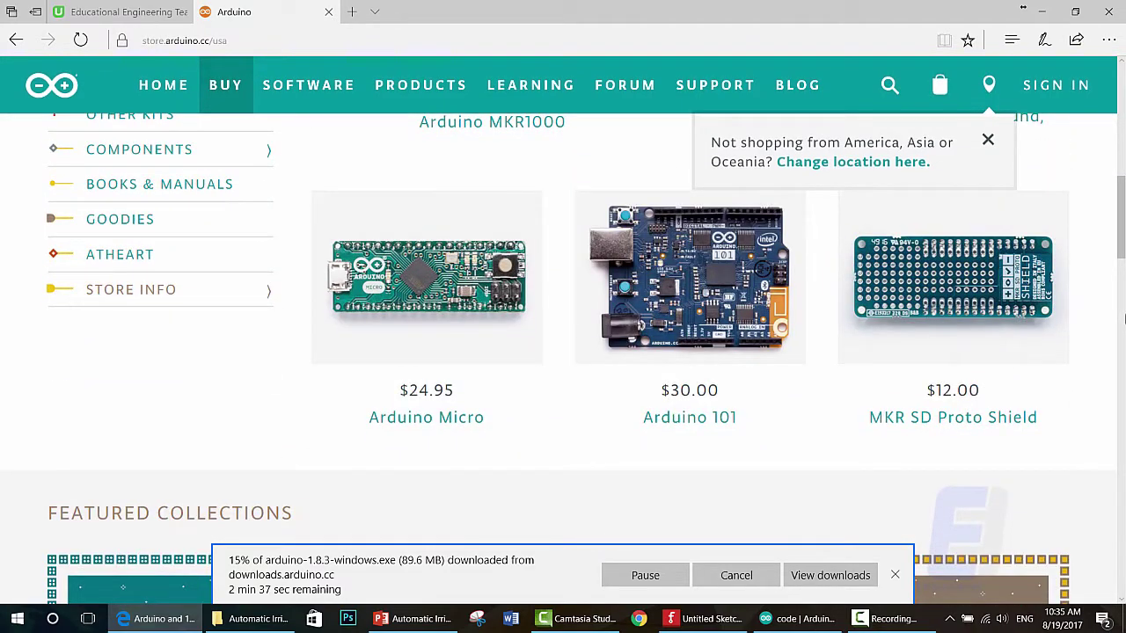
left_click_drag(1121, 247, 1121, 211)
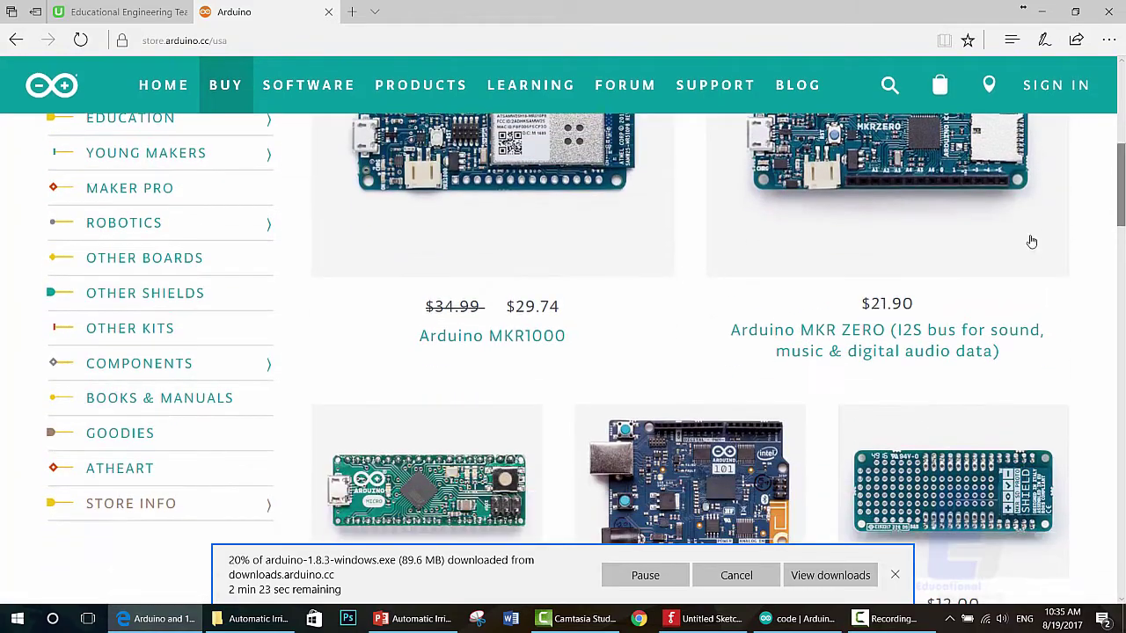
left_click(159, 340)
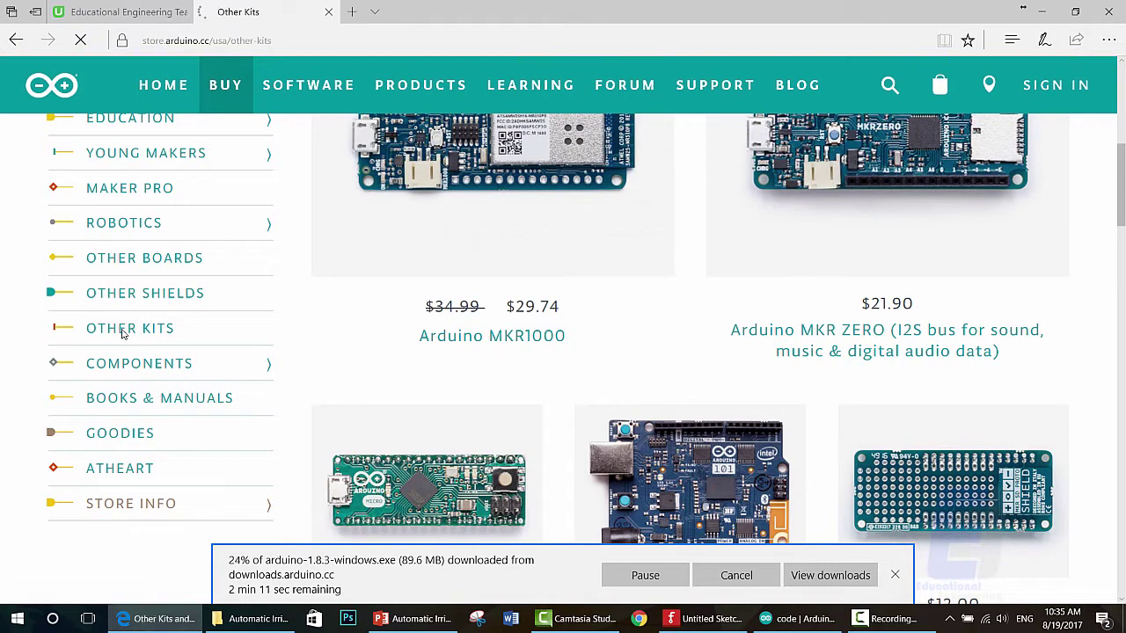
Step: Browse the kits and their prices in the Other Kits category, and return to the start of the list
scroll(444, 331, "down", 1)
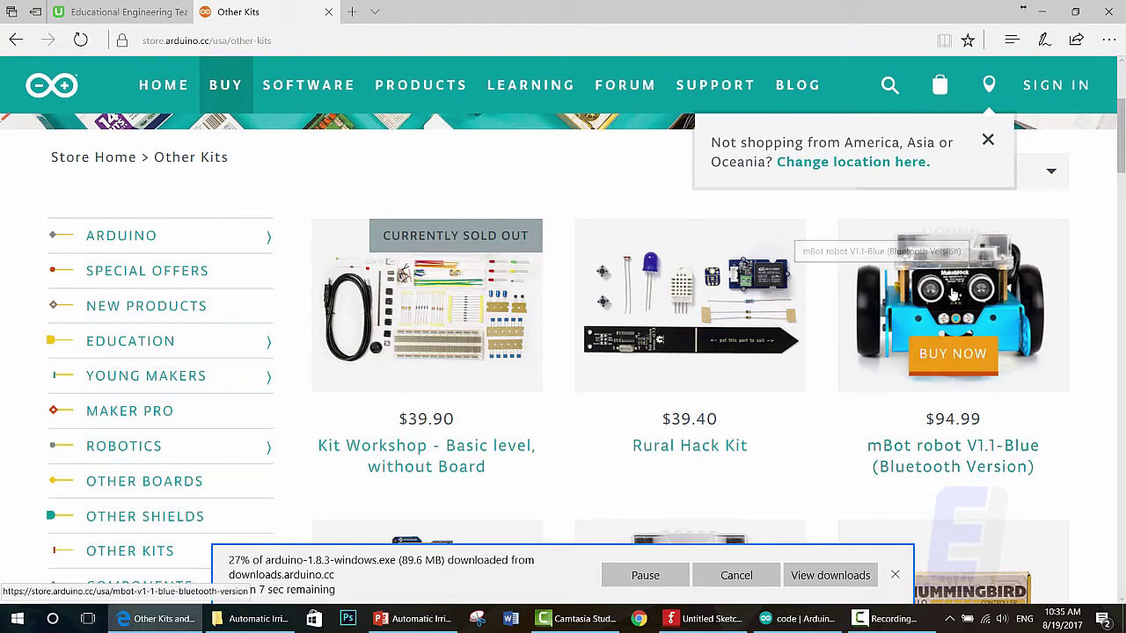
scroll(613, 299, "down", 4)
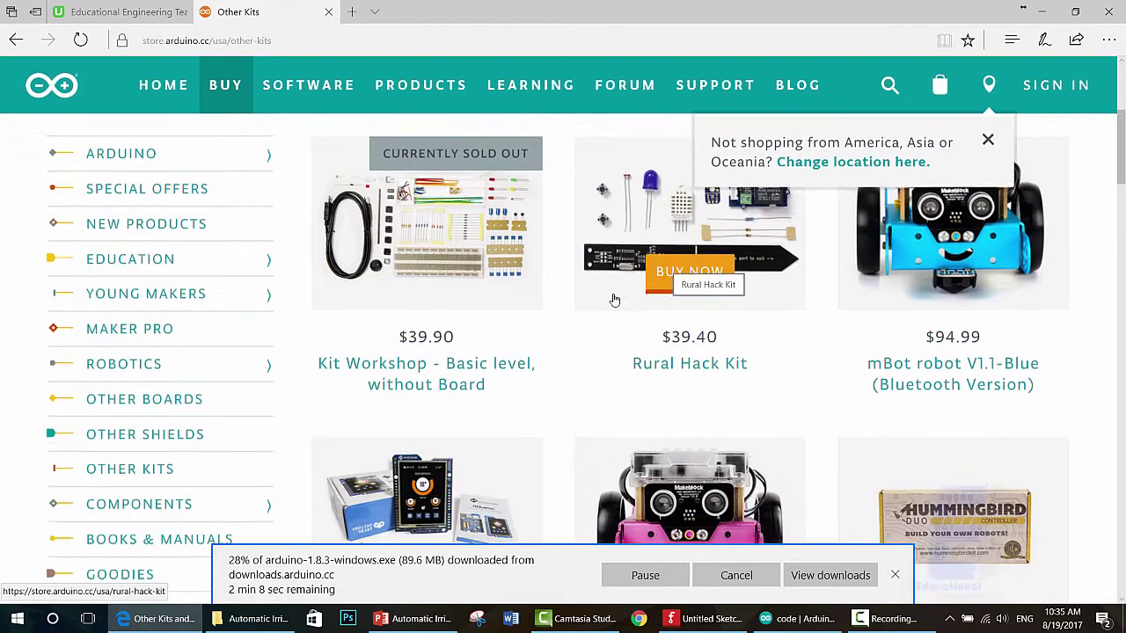
scroll(422, 308, "down", 2)
scroll(424, 310, "down", 4)
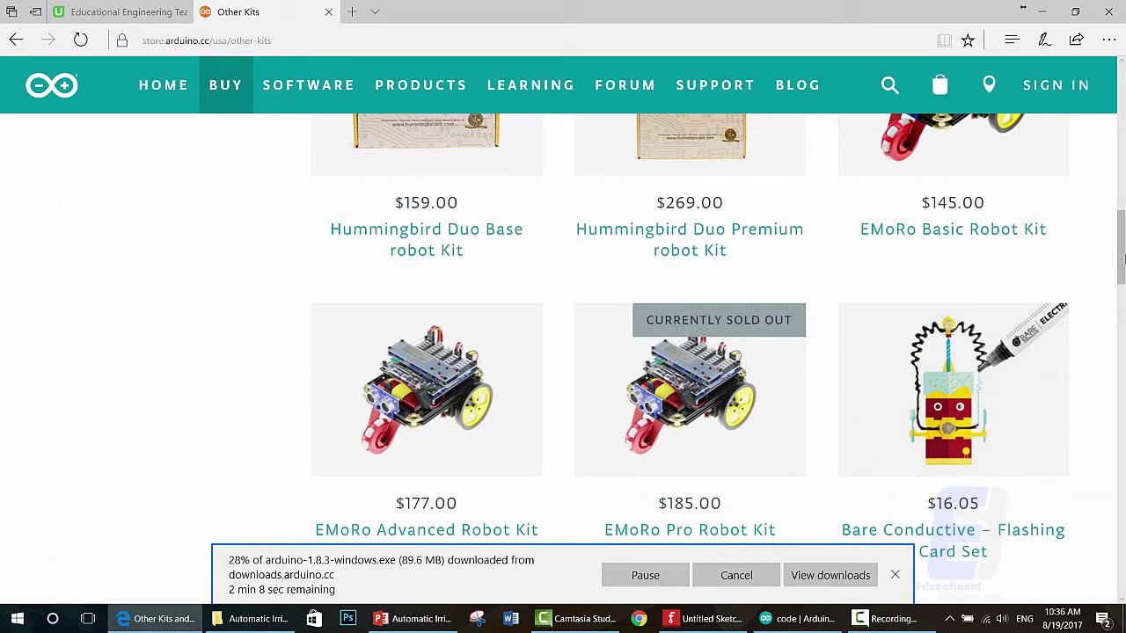
scroll(1118, 263, "down", 2)
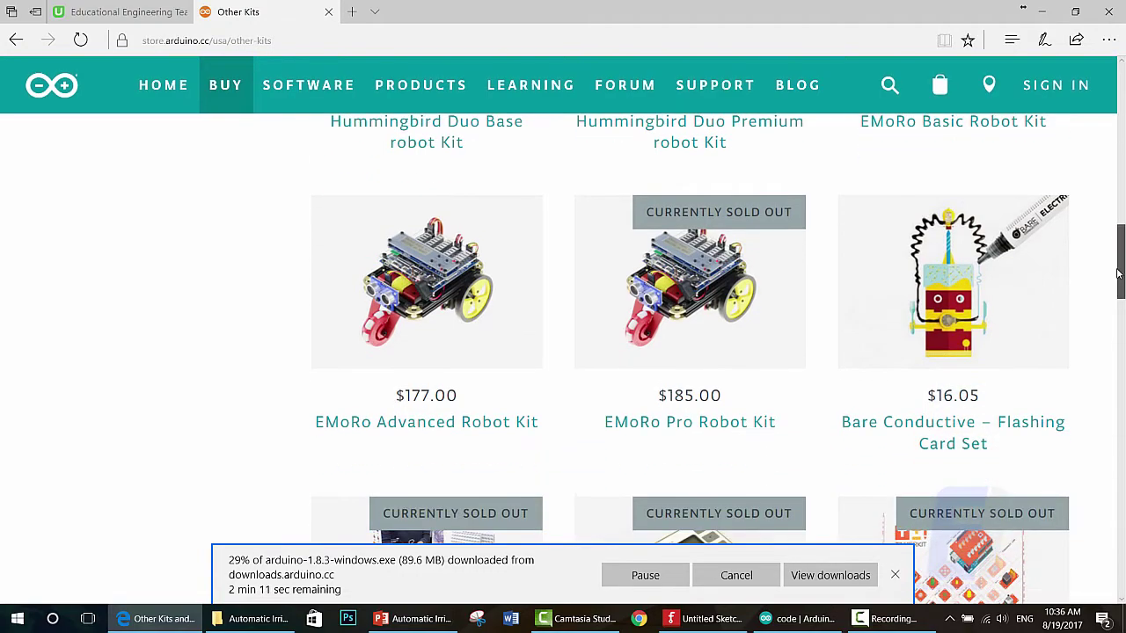
scroll(1114, 281, "down", 4)
scroll(1100, 327, "down", 3)
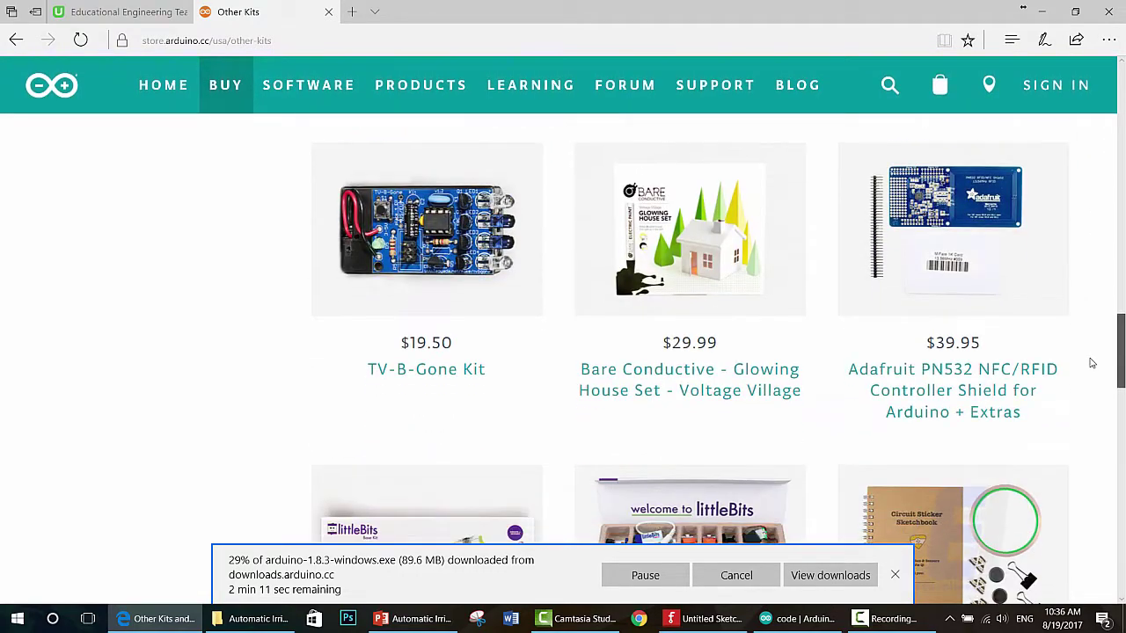
left_click_drag(1121, 356, 1121, 149)
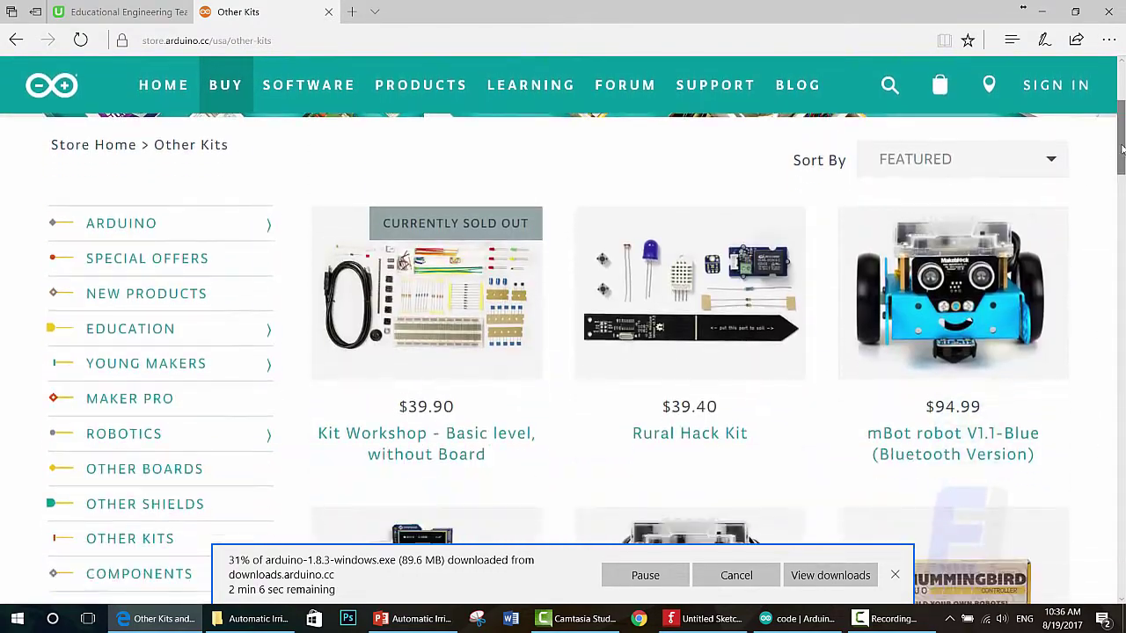
Step: Expand the store's Arduino category, and open the Arduino Products page in a new tab
left_click(156, 227)
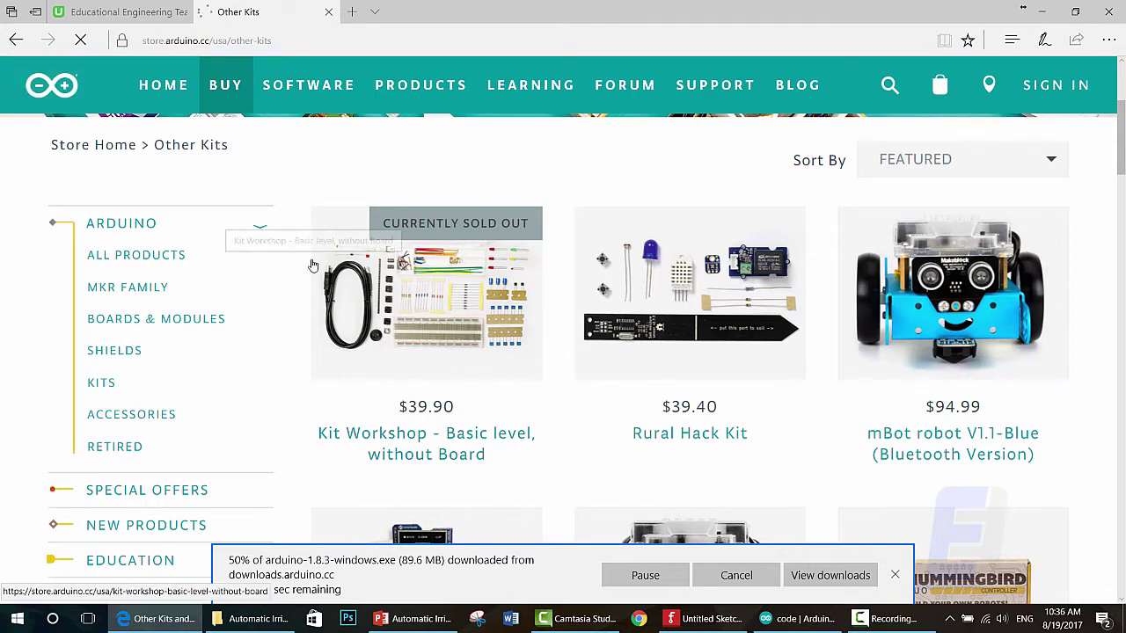
scroll(308, 255, "up", 3)
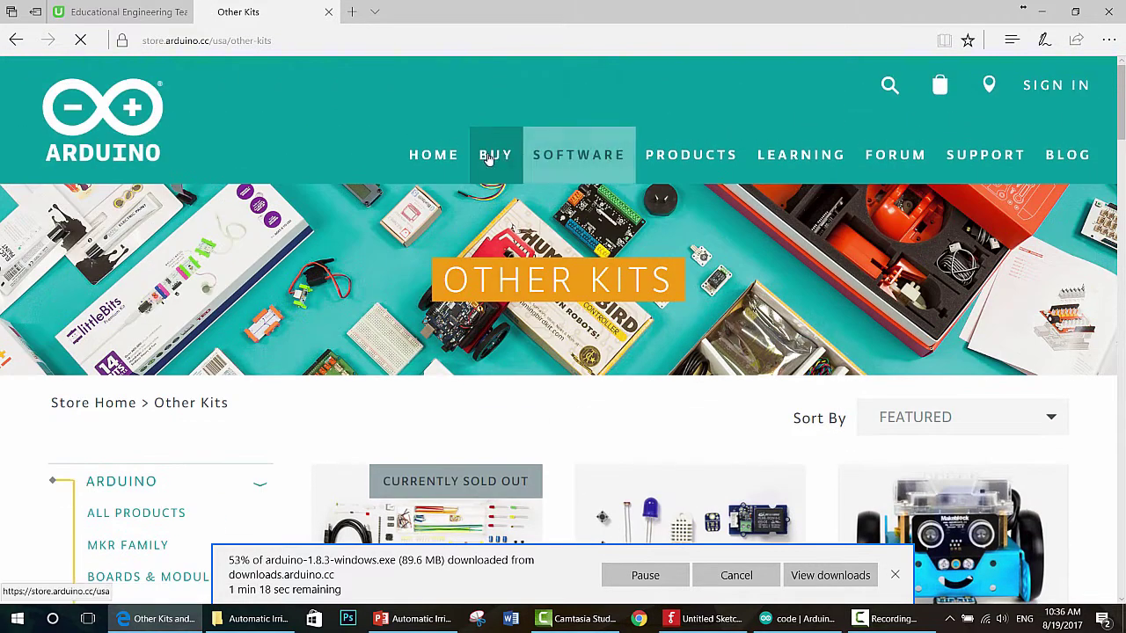
mouse_move(696, 169)
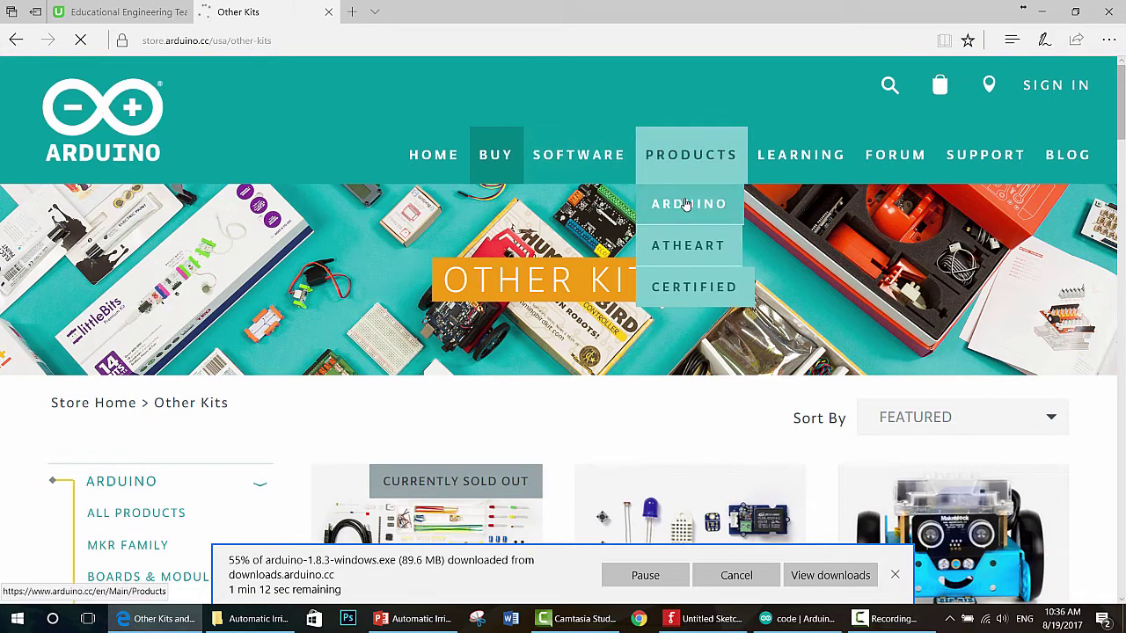
middle_click(687, 204)
mouse_move(801, 161)
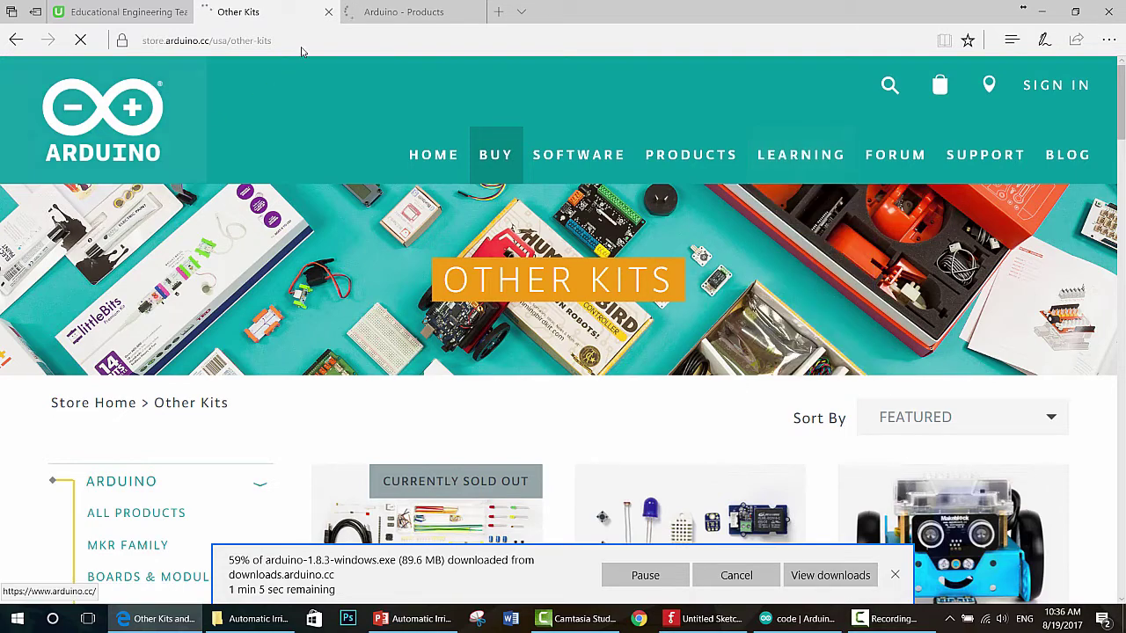
left_click(400, 12)
Step: Examine the Entry Level and Enhanced Features boards on the Products page, including the Mega
scroll(475, 291, "down", 3)
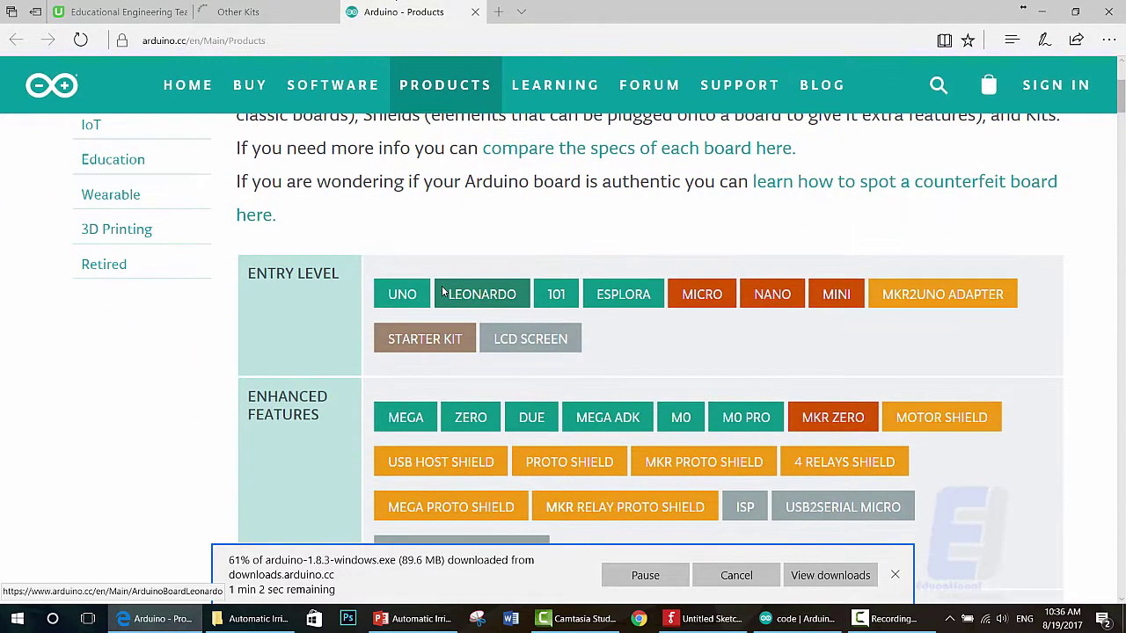
scroll(299, 276, "down", 1)
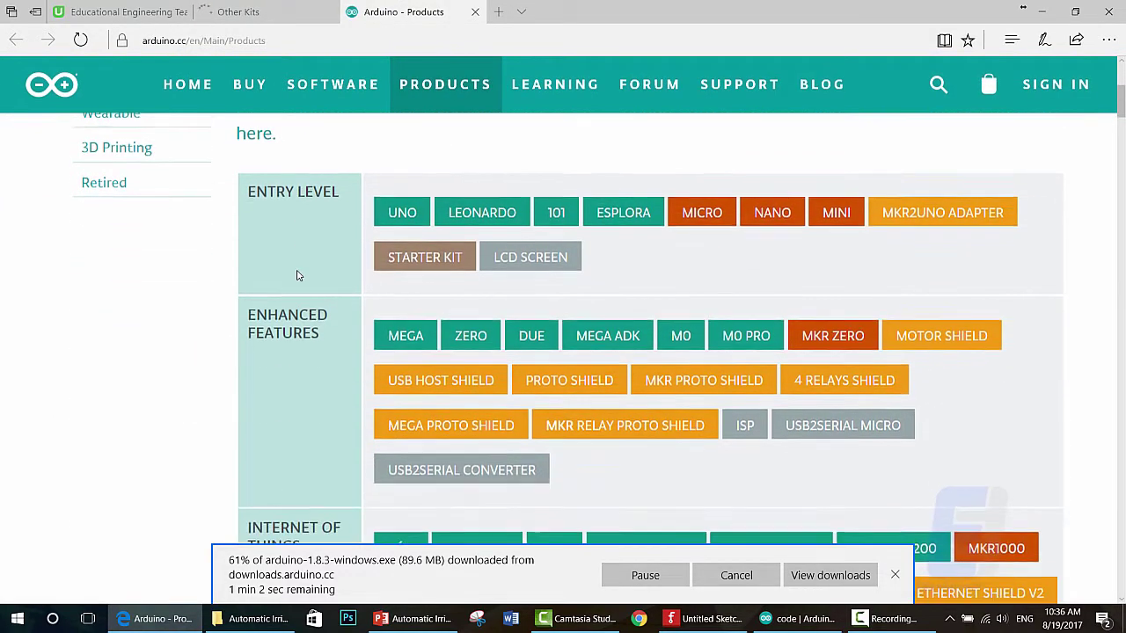
scroll(304, 275, "down", 1)
scroll(304, 276, "up", 2)
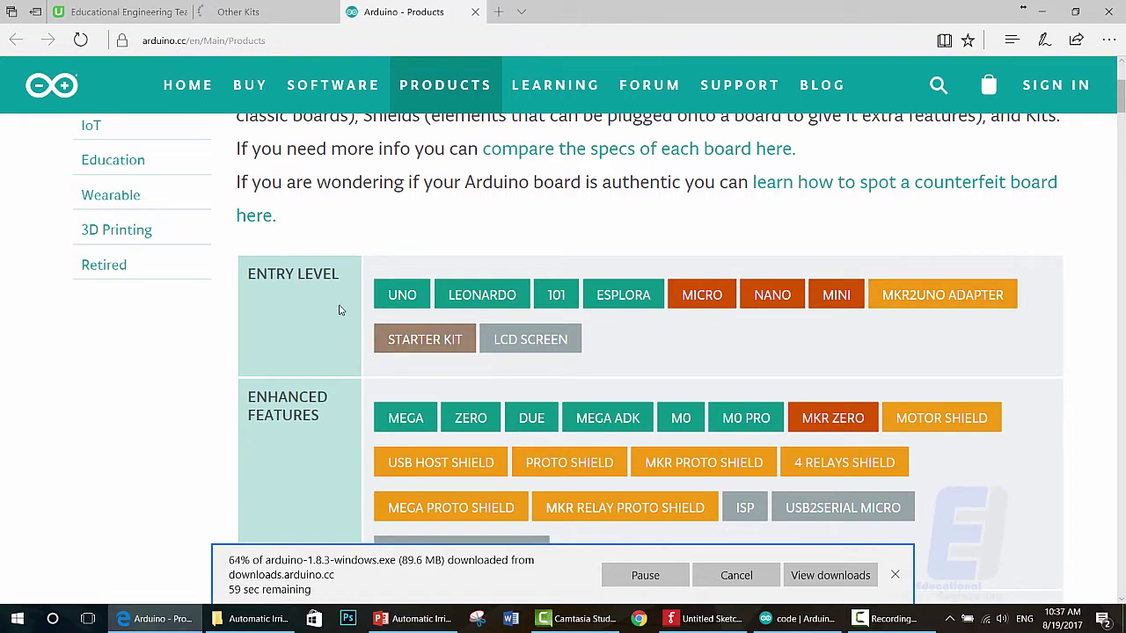
scroll(342, 310, "down", 1)
scroll(331, 259, "down", 1)
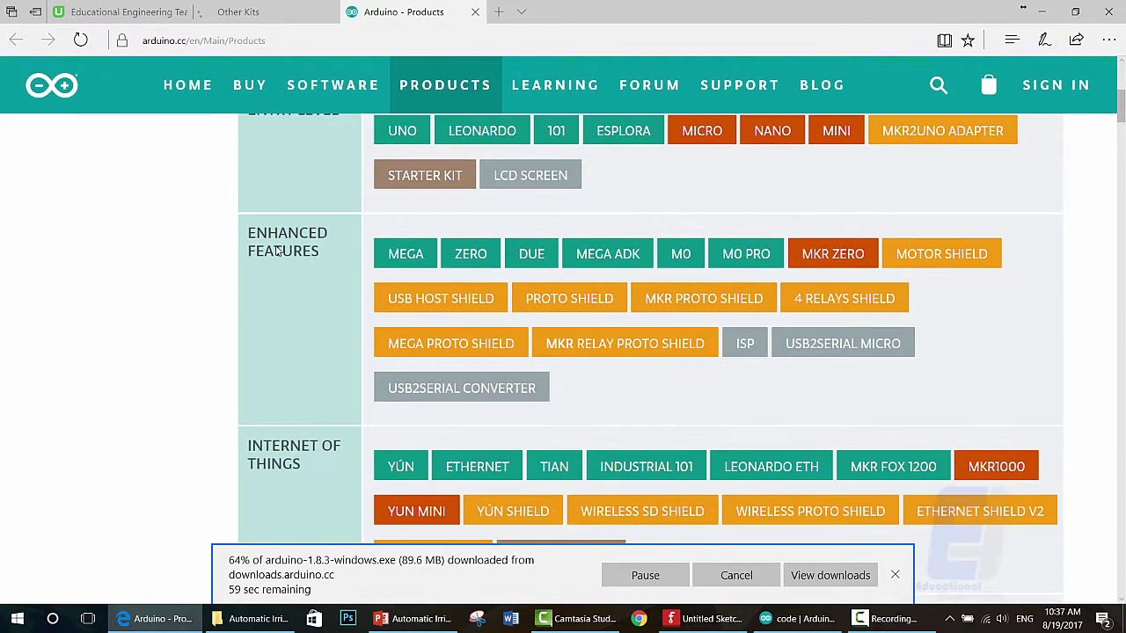
left_click_drag(250, 236, 309, 261)
left_click(406, 262)
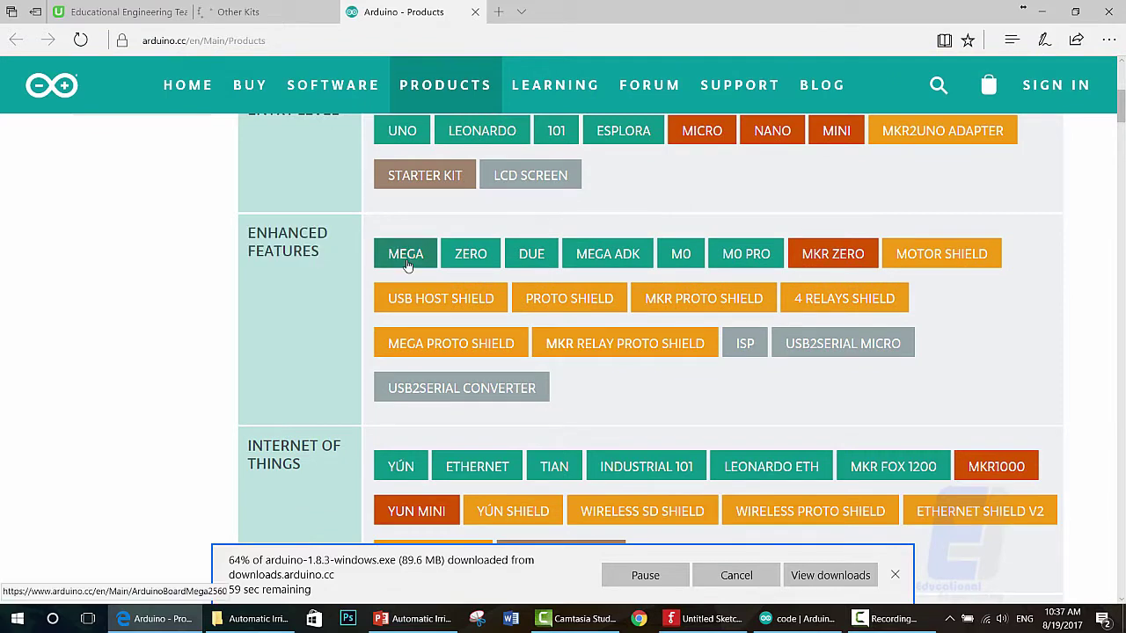
Step: Look through the Internet of Things, Education, Wearable and 3D Printing categories on the Products page
scroll(296, 266, "down", 3)
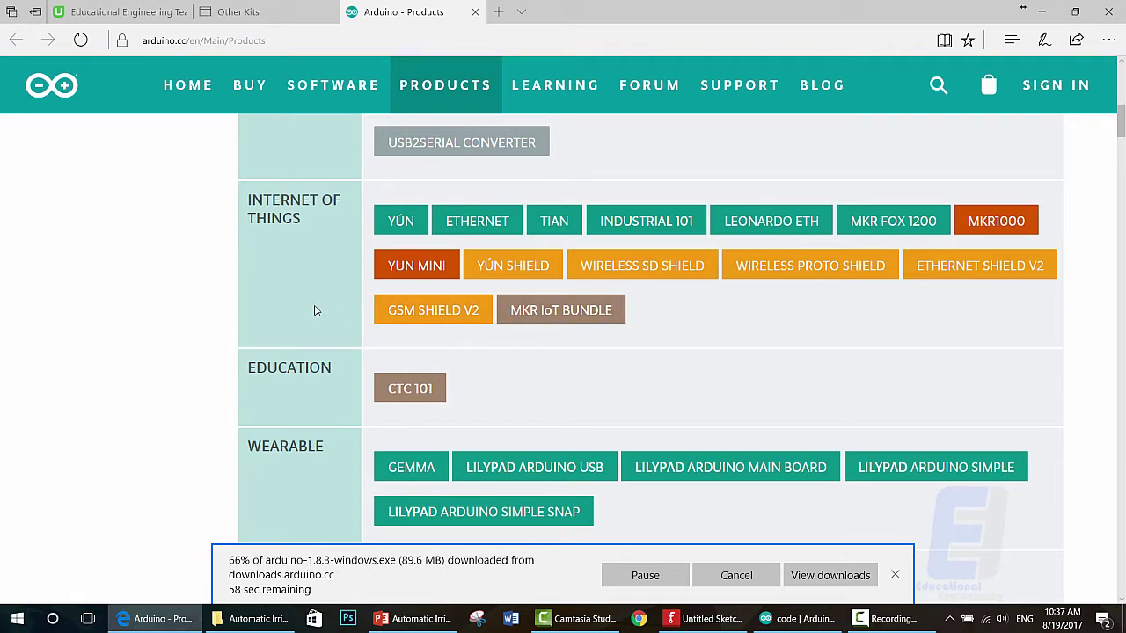
scroll(314, 308, "down", 2)
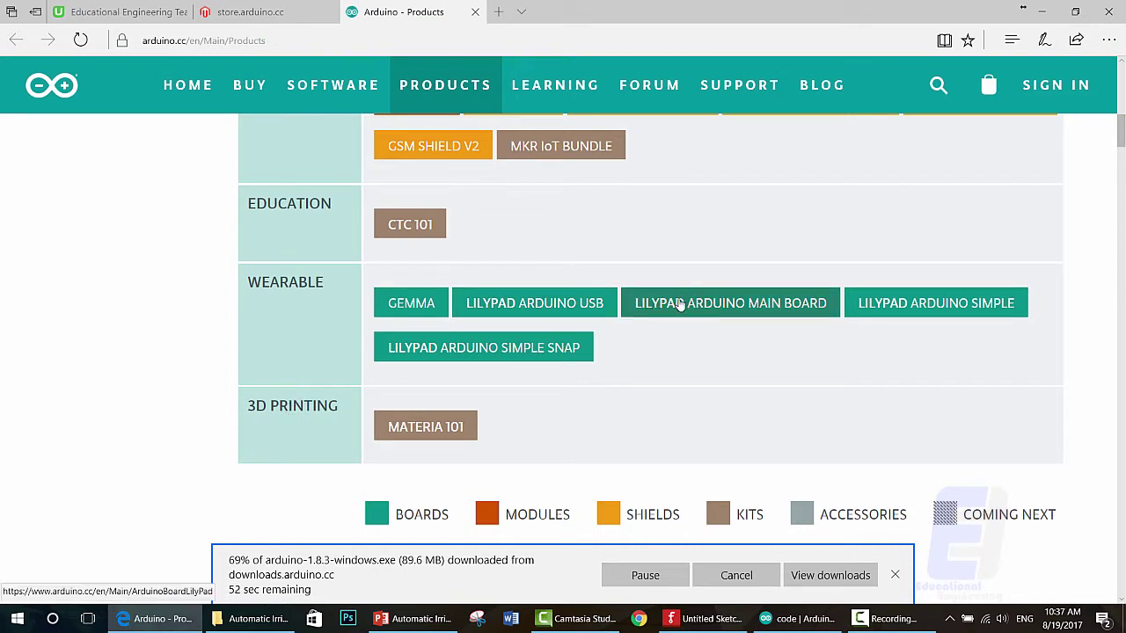
left_click_drag(250, 408, 341, 410)
left_click(348, 417)
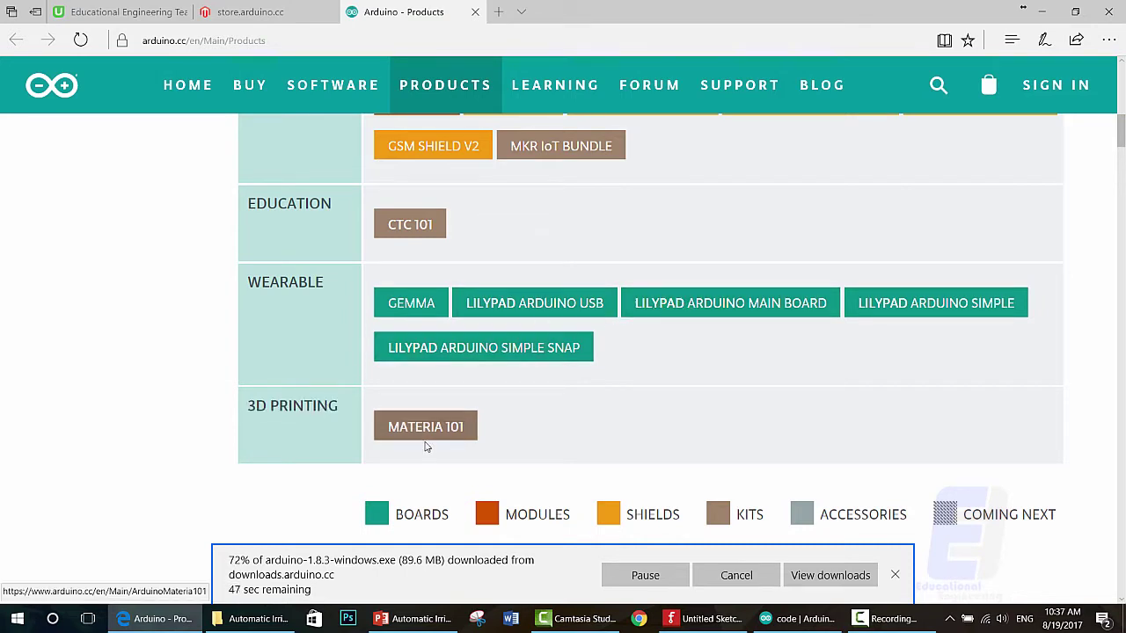
Step: Open the product pages of the Materia 101, the Uno and the Mega in separate new tabs
middle_click(446, 437)
scroll(319, 407, "up", 6)
scroll(319, 407, "up", 2)
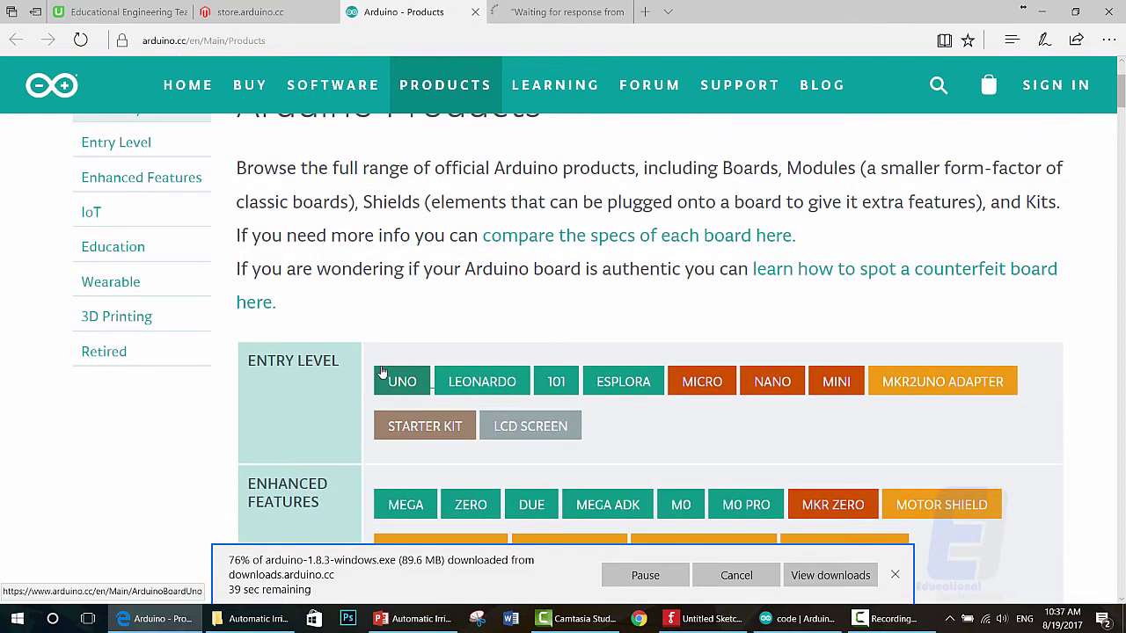
scroll(400, 387, "down", 1)
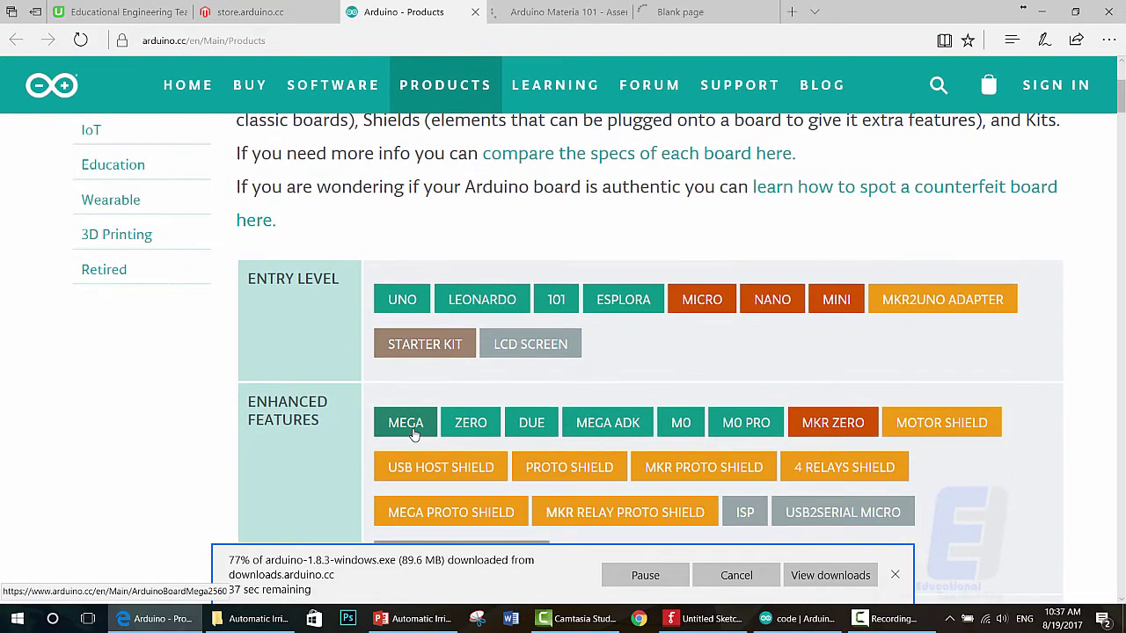
scroll(412, 431, "down", 2)
middle_click(422, 258)
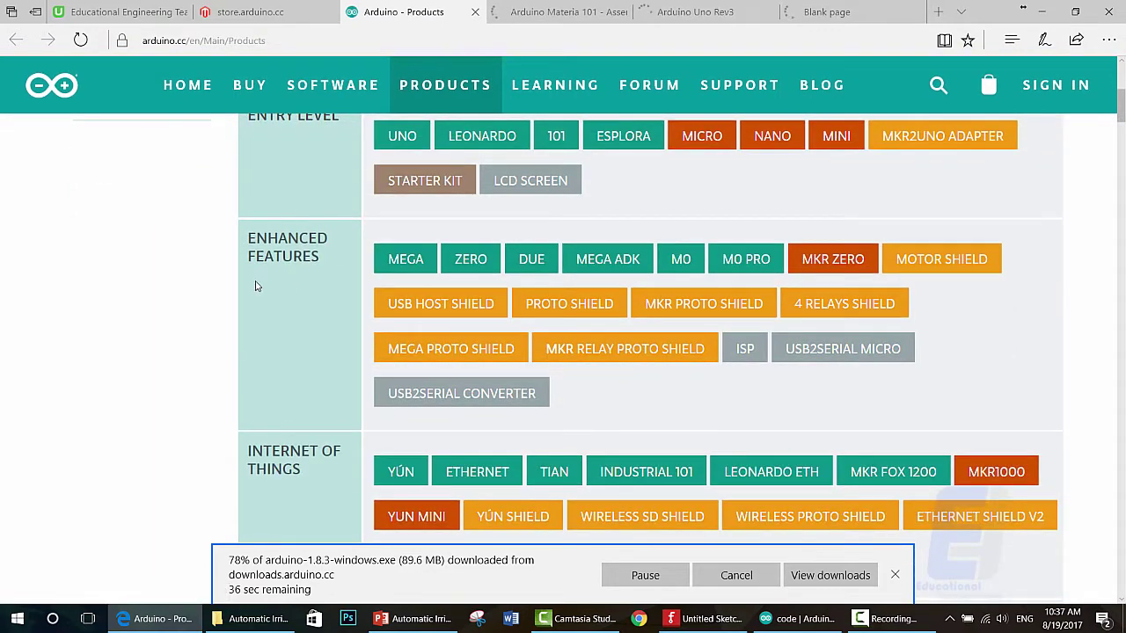
Step: Switch to the Arduino Materia 101 product page and read the product's full name
left_click(671, 12)
left_click(567, 12)
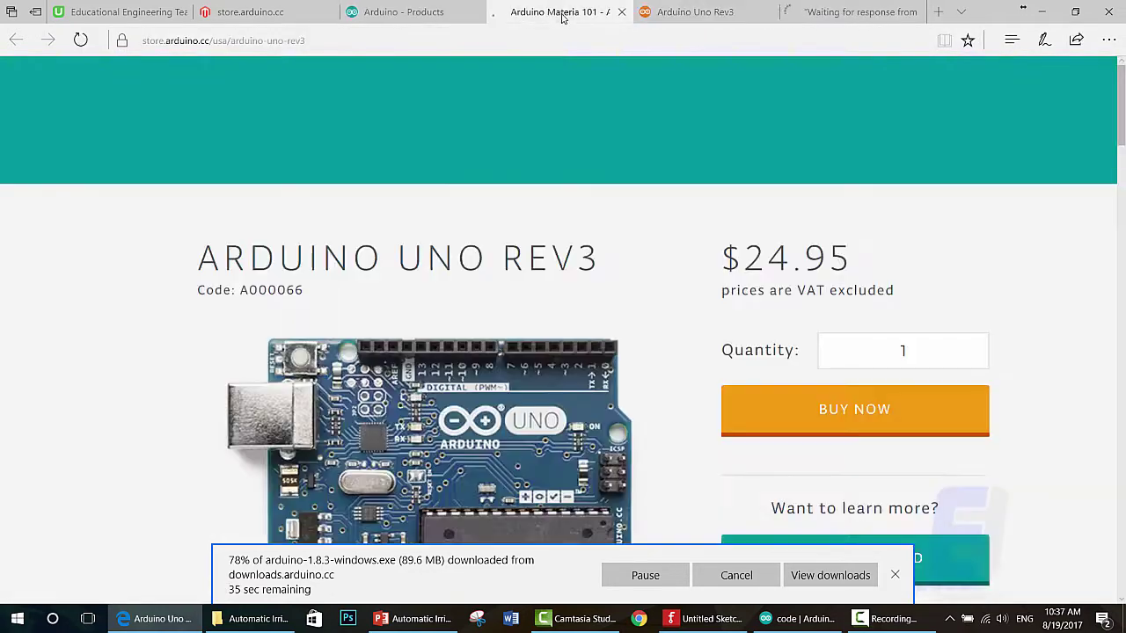
scroll(574, 220, "down", 2)
scroll(573, 290, "up", 2)
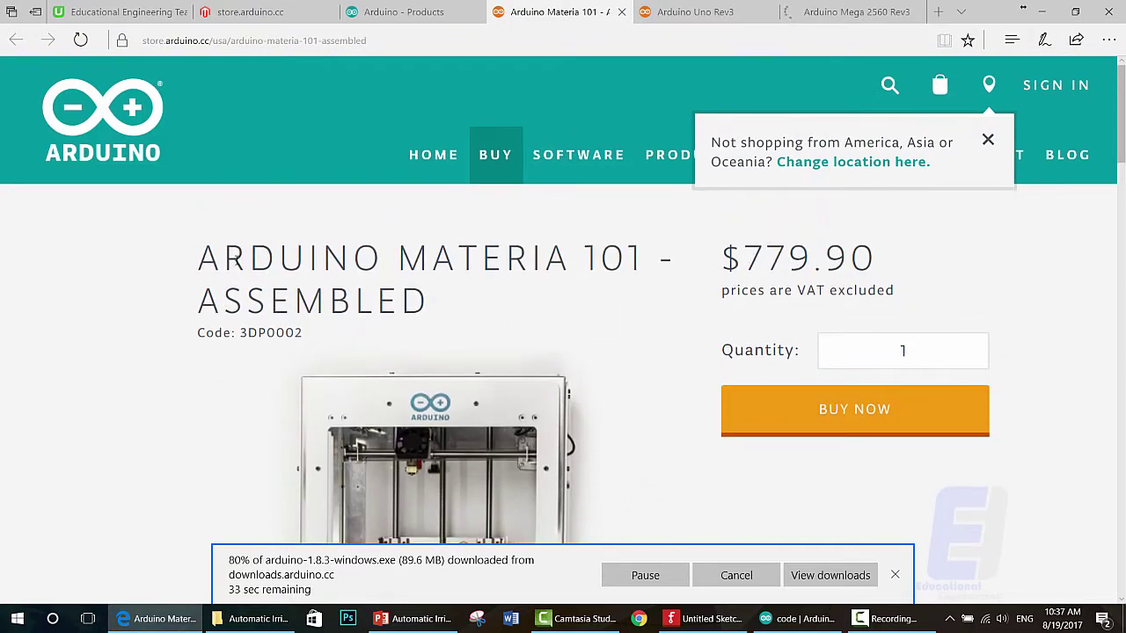
left_click_drag(235, 256, 580, 259)
left_click(301, 274)
left_click_drag(201, 300, 428, 301)
left_click(428, 301)
Step: Review the Materia 101's picture, overview text and price, and close its page
scroll(429, 316, "down", 3)
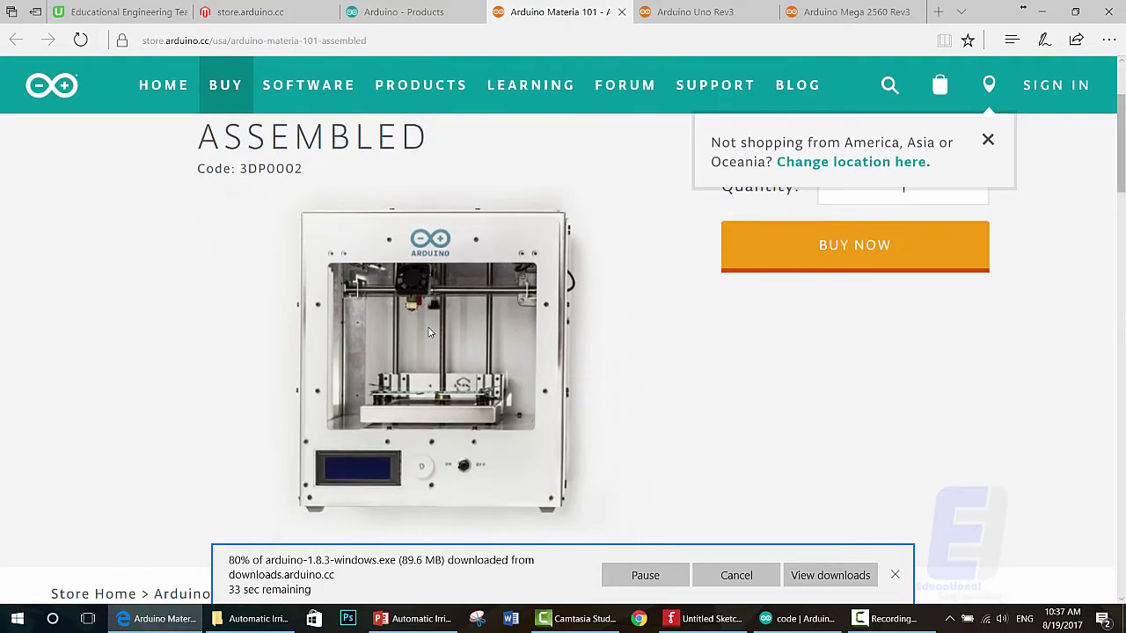
scroll(430, 331, "down", 4)
scroll(430, 331, "down", 10)
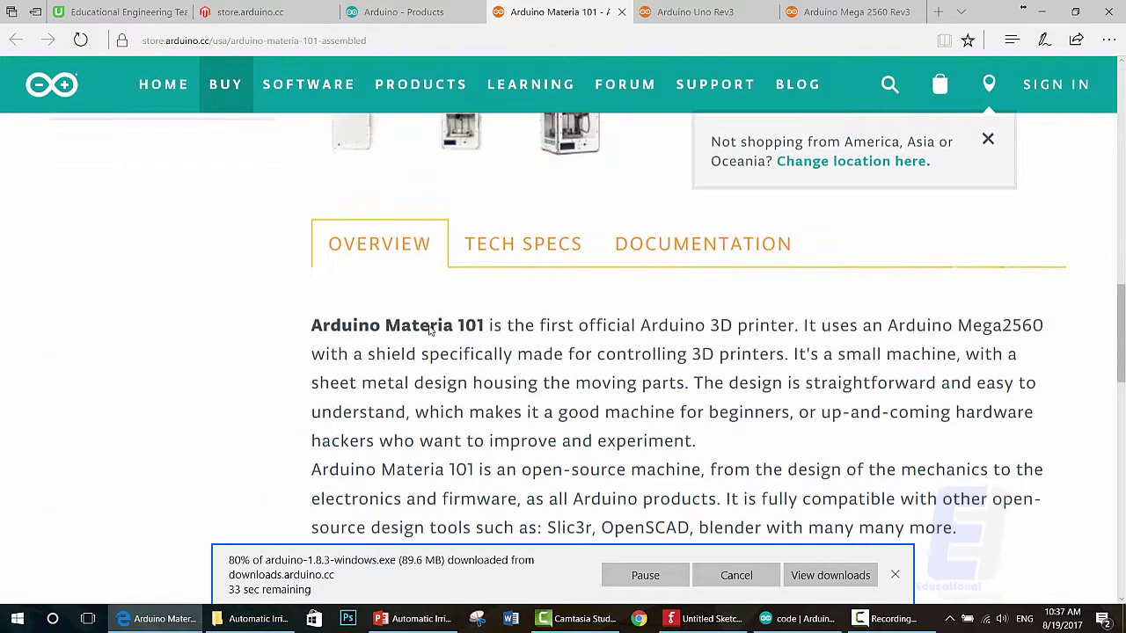
scroll(425, 333, "up", 15)
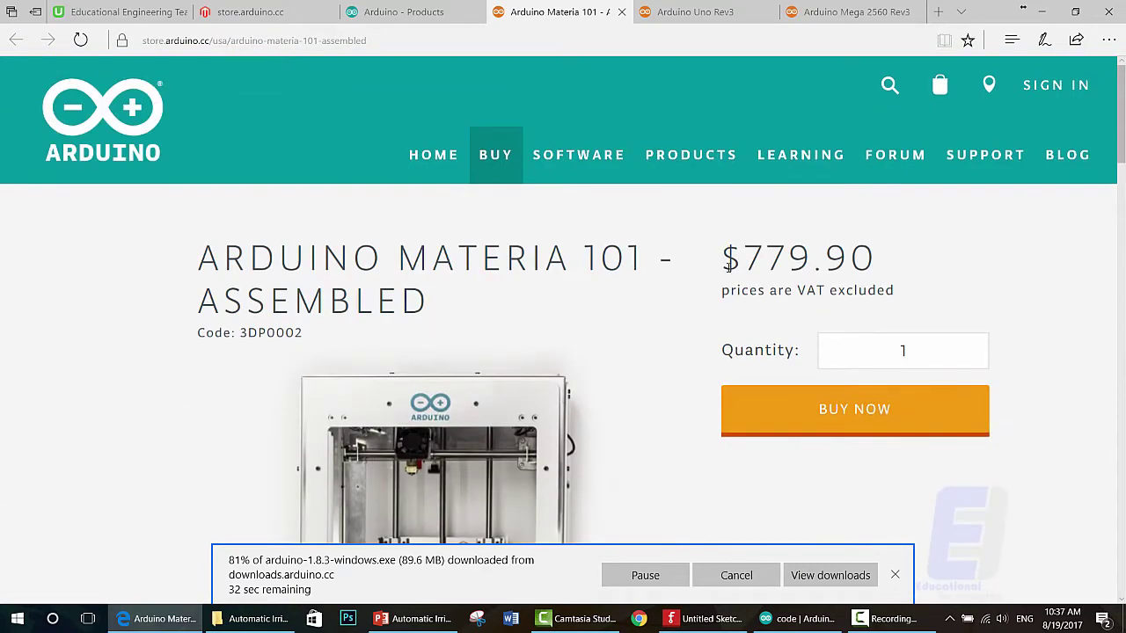
left_click_drag(728, 265, 879, 264)
left_click(879, 264)
left_click(622, 12)
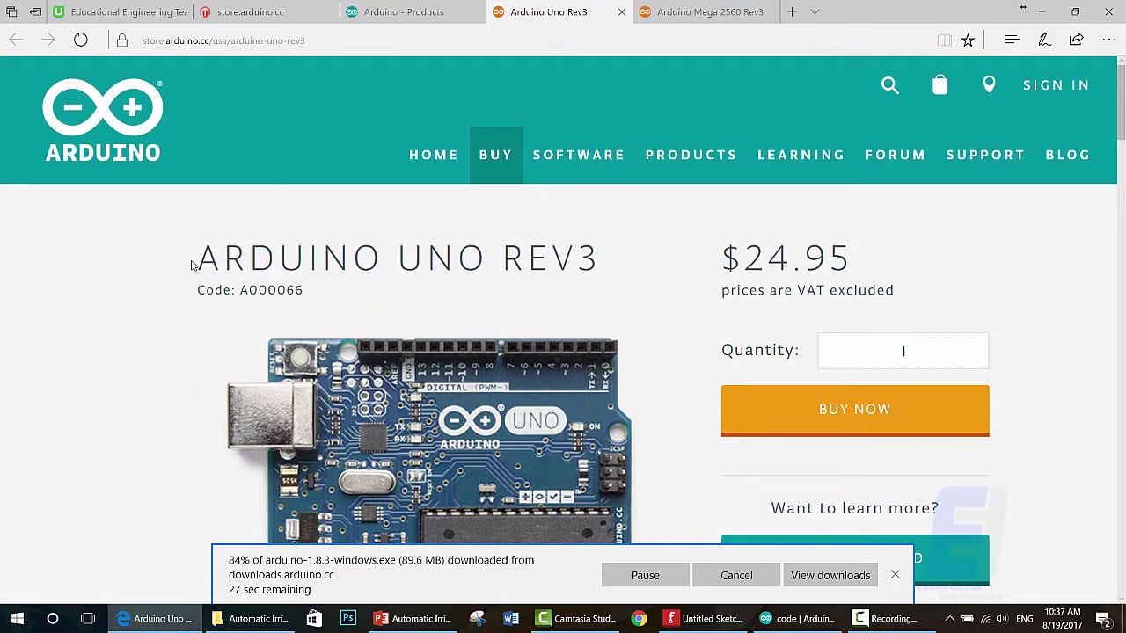
Step: Examine the name, price and board picture on the Arduino Uno Rev3 page
left_click_drag(193, 264, 623, 260)
left_click(621, 272)
scroll(584, 322, "down", 2)
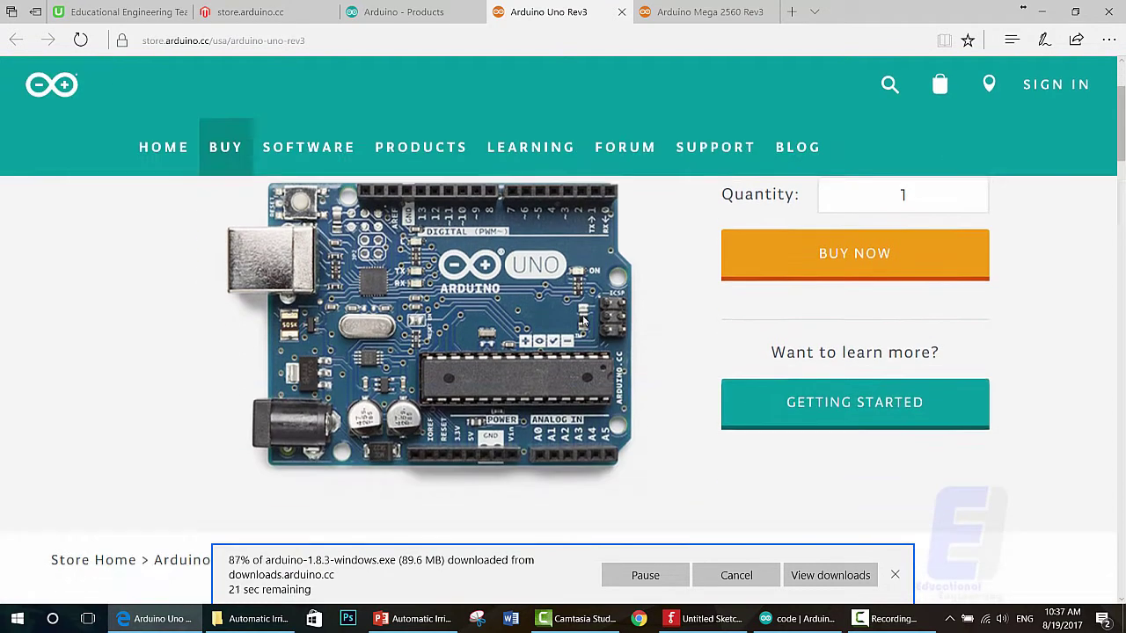
scroll(702, 282, "up", 2)
left_click_drag(743, 260, 791, 261)
left_click(744, 270)
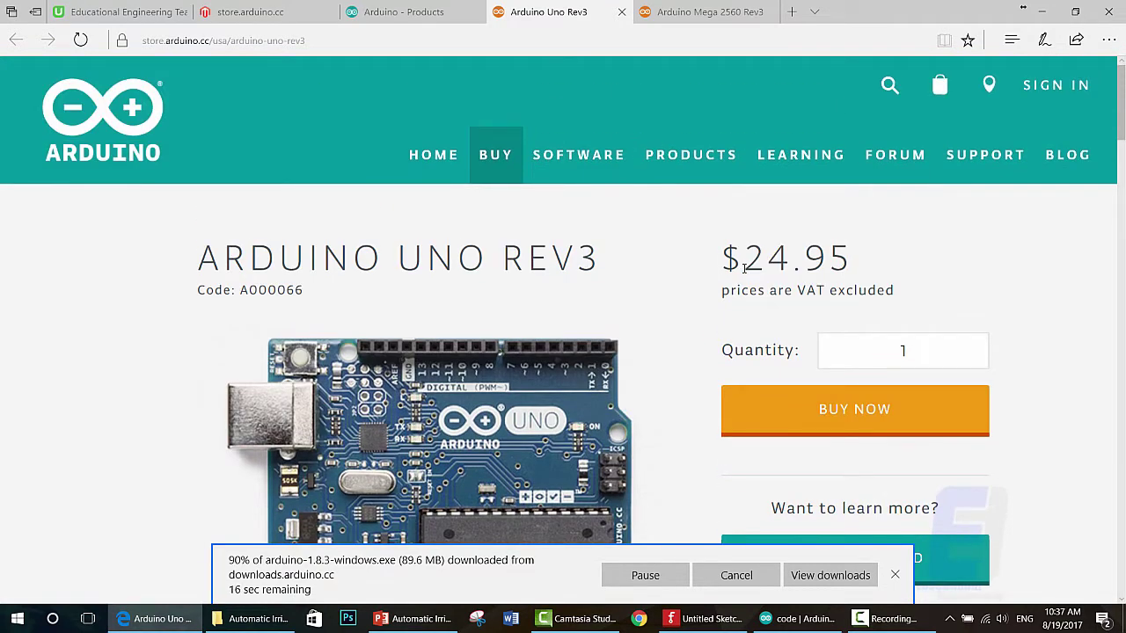
scroll(545, 332, "down", 2)
scroll(550, 310, "up", 2)
scroll(456, 343, "down", 2)
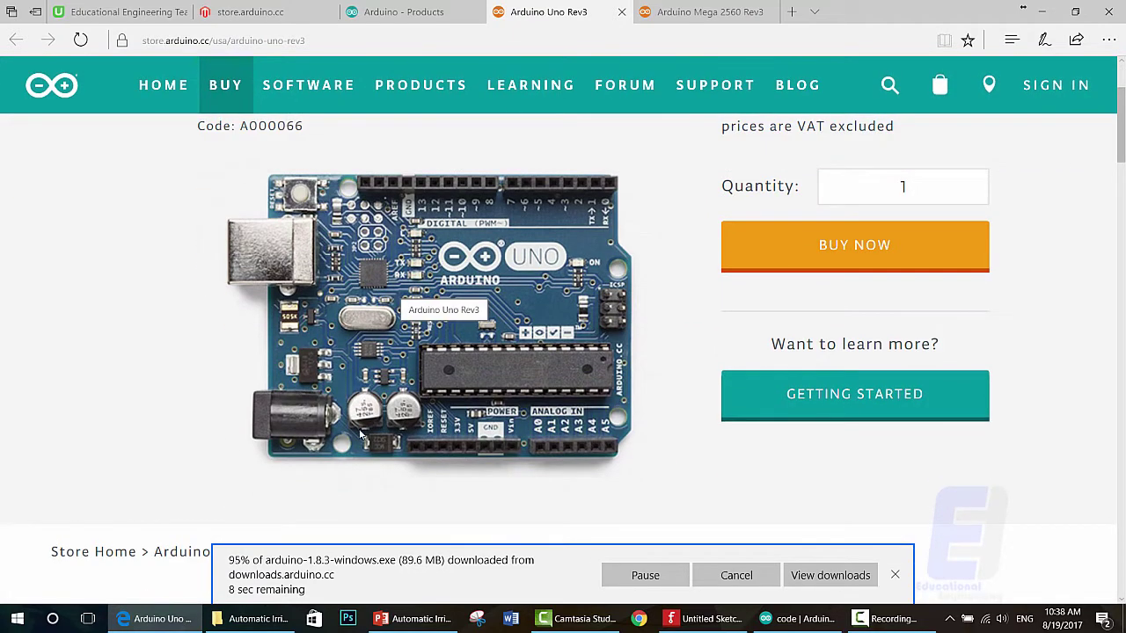
Step: Skim the Uno's description and display the picture of the board's back side in the gallery
scroll(360, 308, "down", 6)
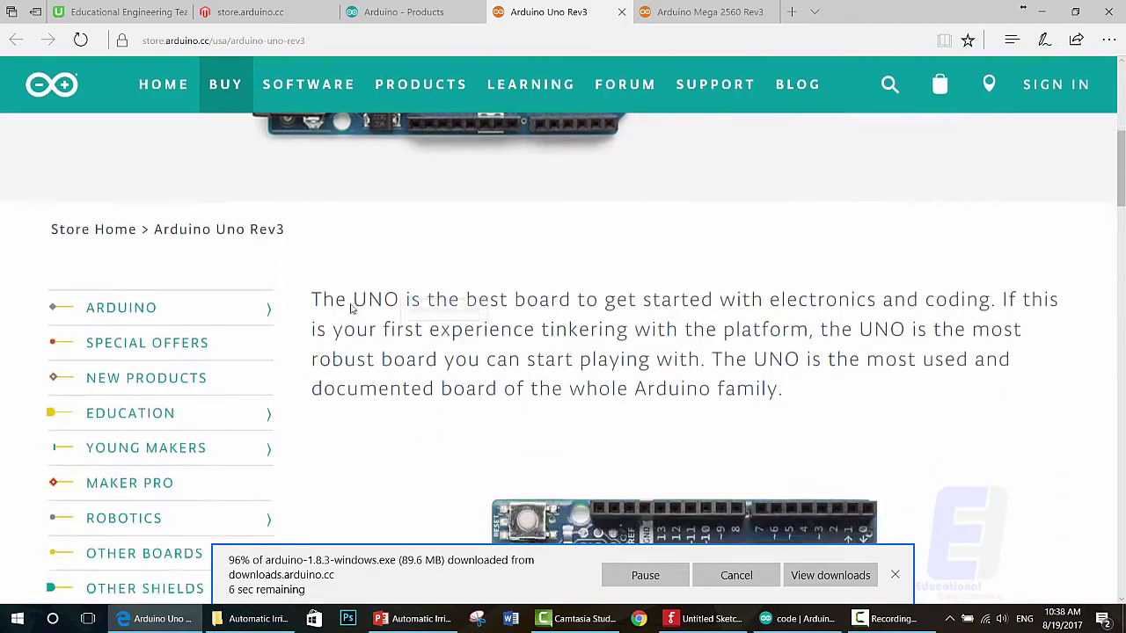
scroll(349, 308, "down", 10)
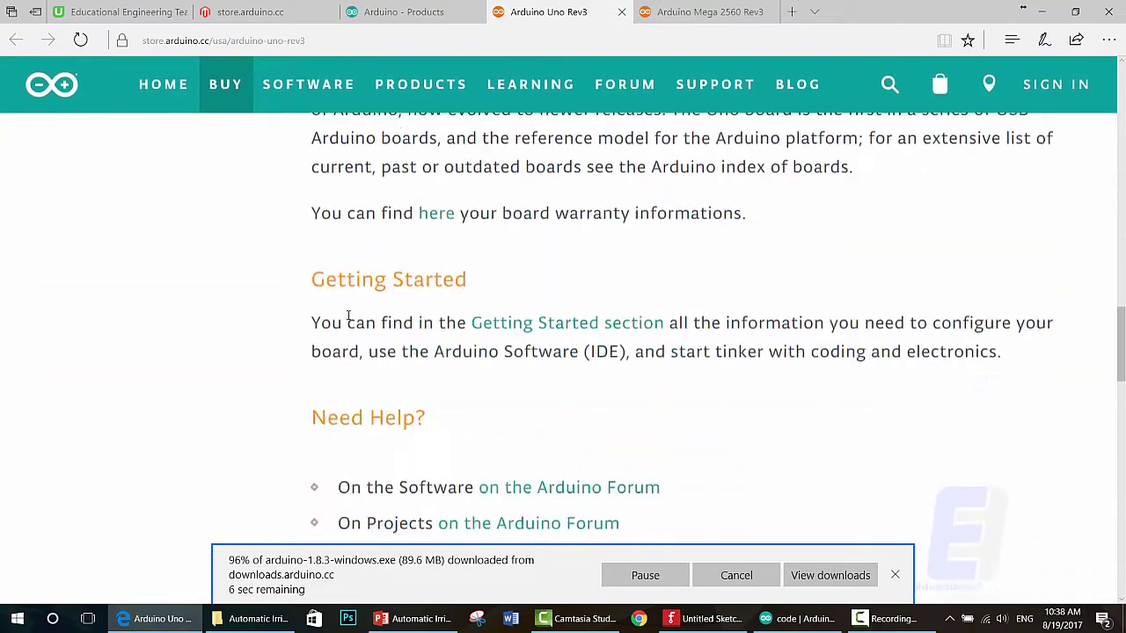
scroll(345, 301, "up", 7)
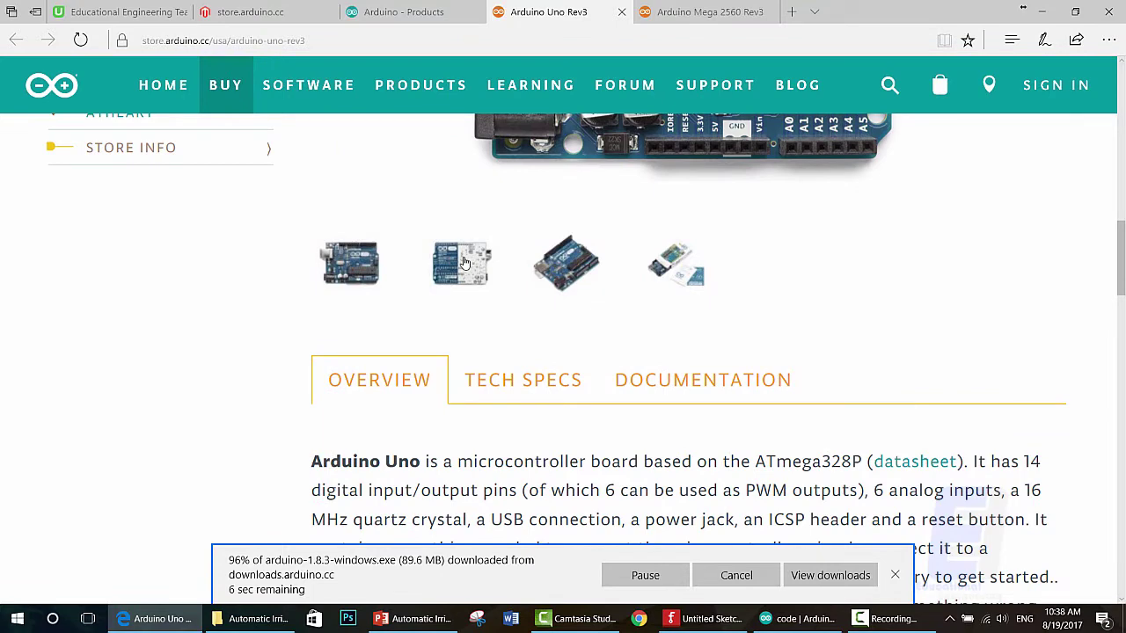
left_click(464, 262)
scroll(455, 314, "up", 4)
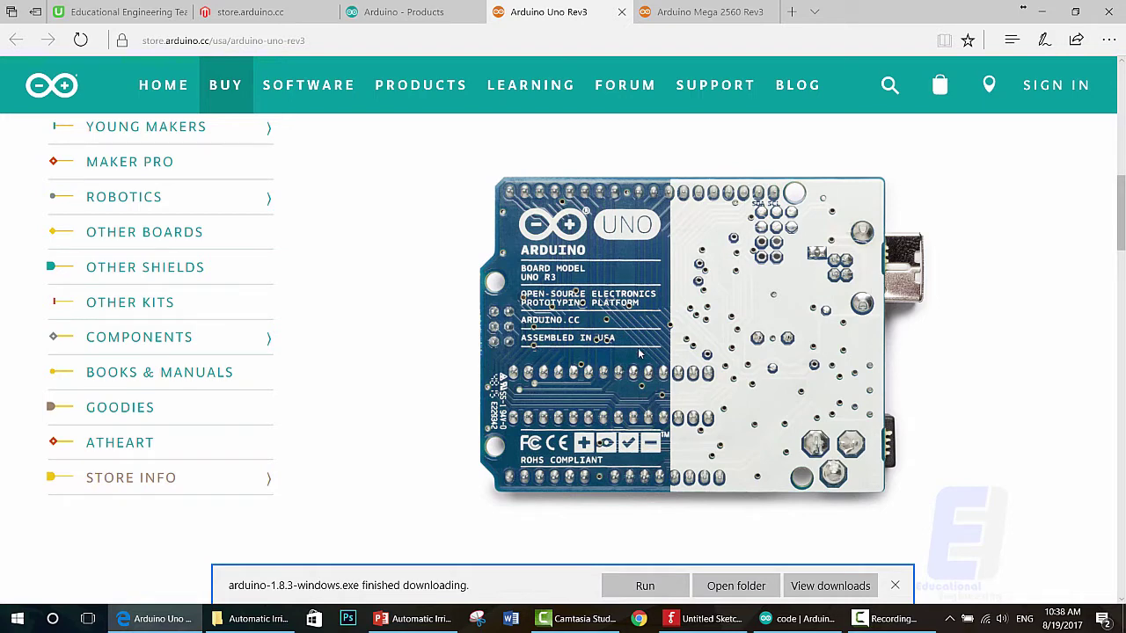
scroll(620, 360, "up", 3)
scroll(611, 360, "down", 3)
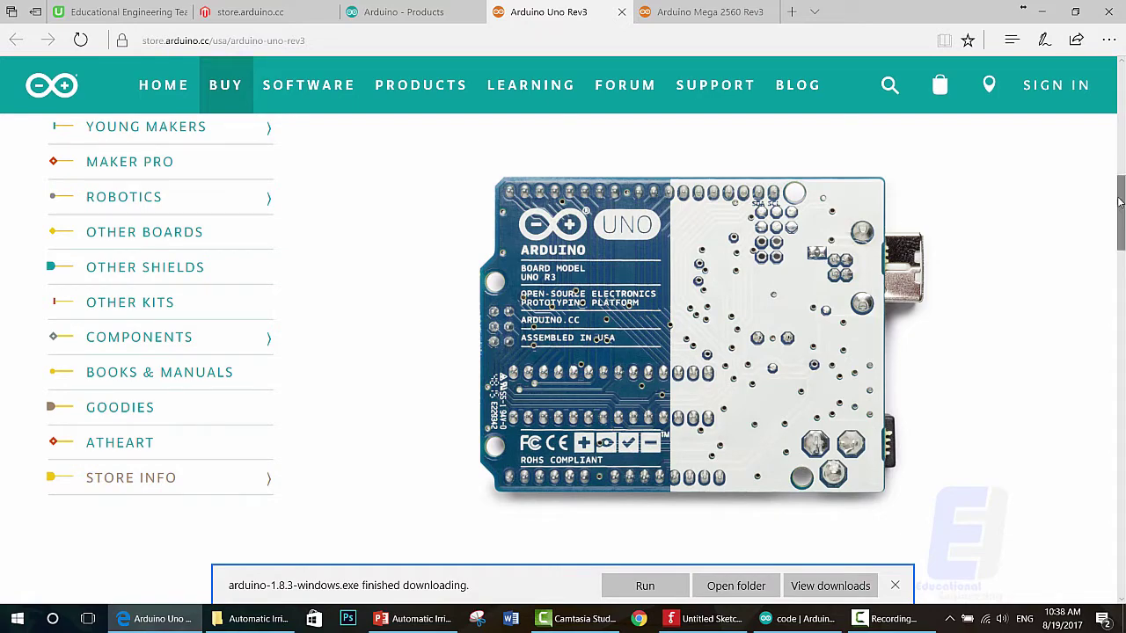
mouse_move(1120, 192)
left_mouse_down()
mouse_move(1121, 97)
mouse_move(1116, 200)
left_mouse_up()
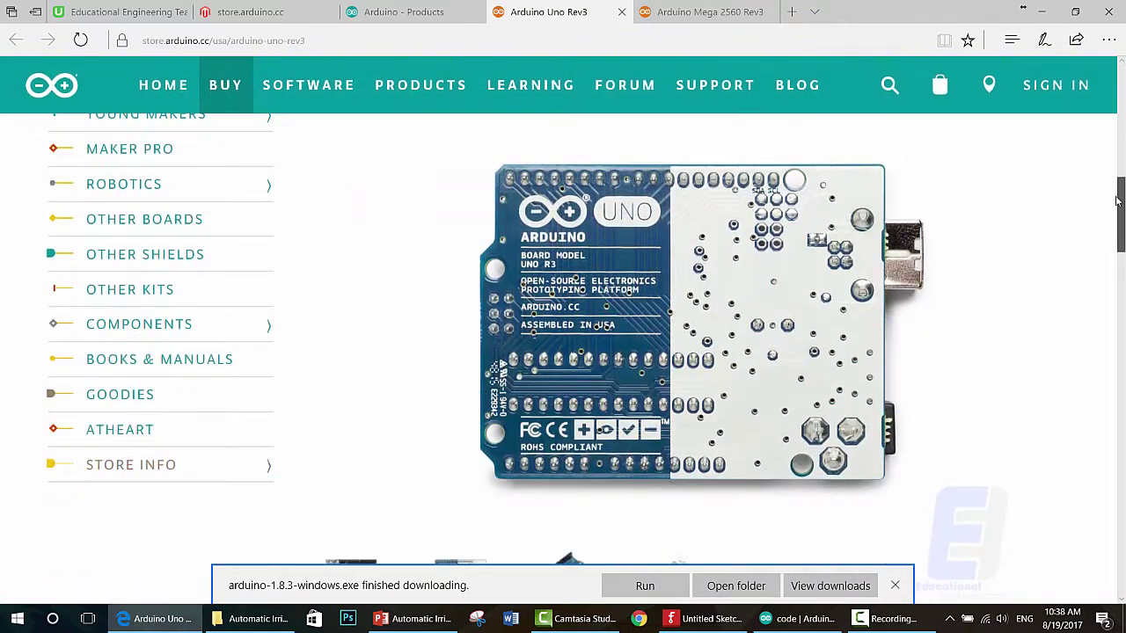
Step: Recheck the Uno Rev3's price and compare its front picture with the back view
scroll(780, 277, "up", 10)
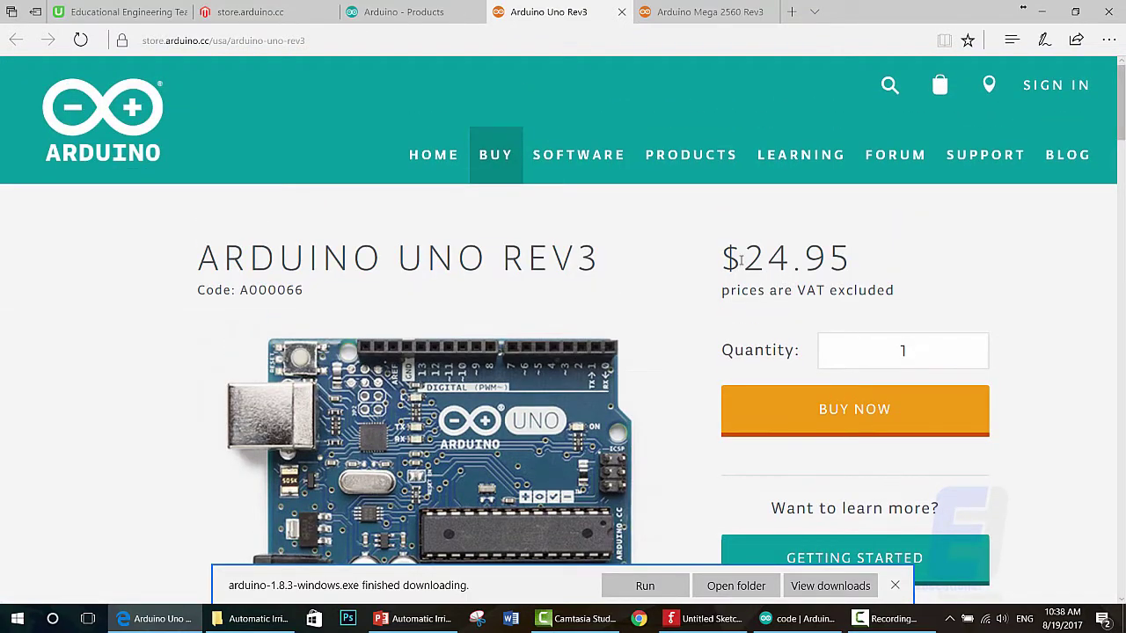
left_click_drag(742, 260, 792, 260)
left_click(792, 261)
scroll(485, 358, "down", 2)
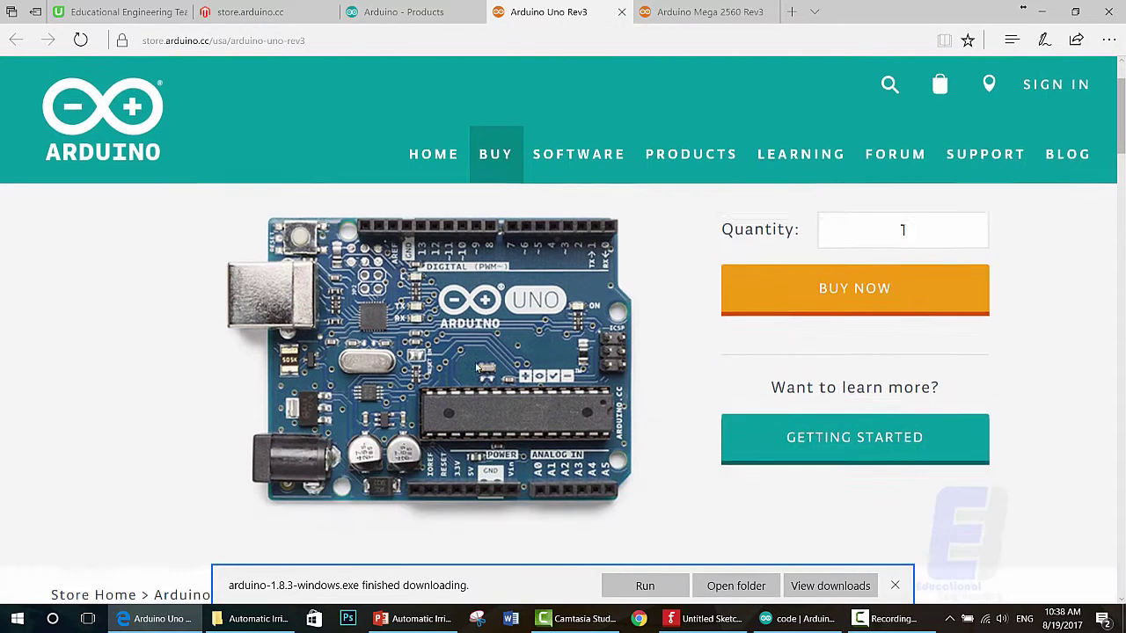
scroll(665, 467, "down", 2)
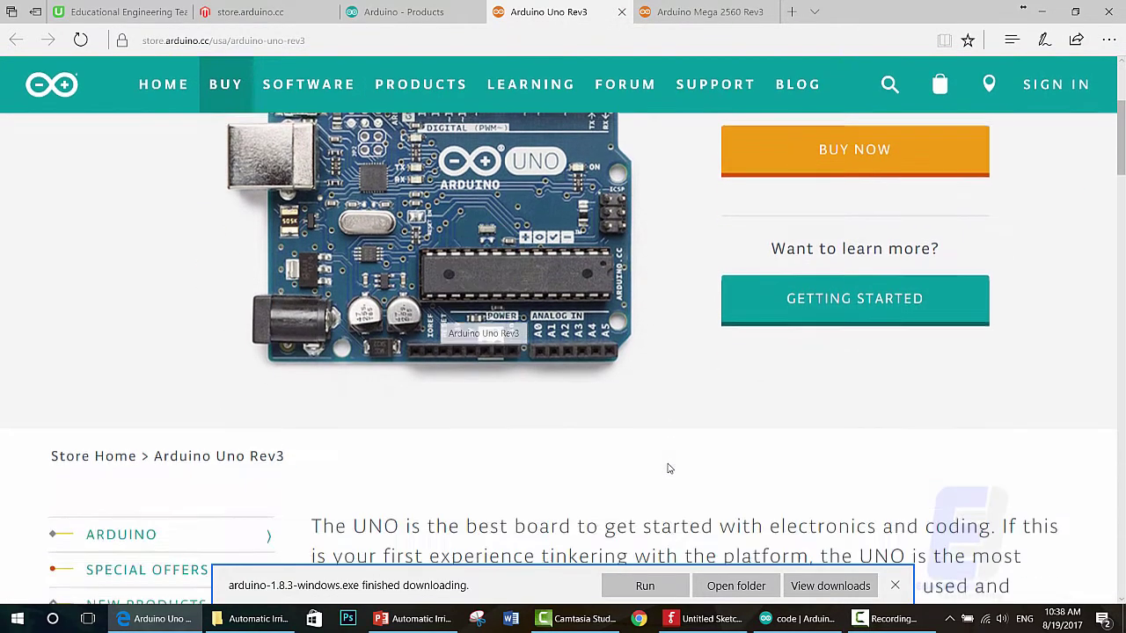
scroll(668, 469, "up", 2)
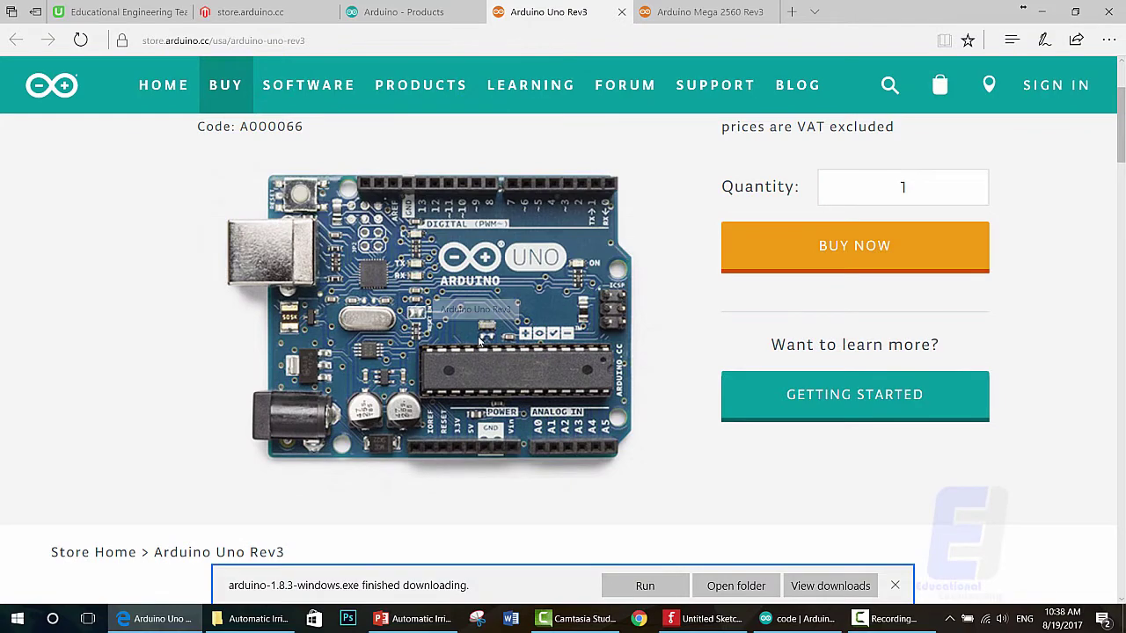
scroll(431, 310, "down", 7)
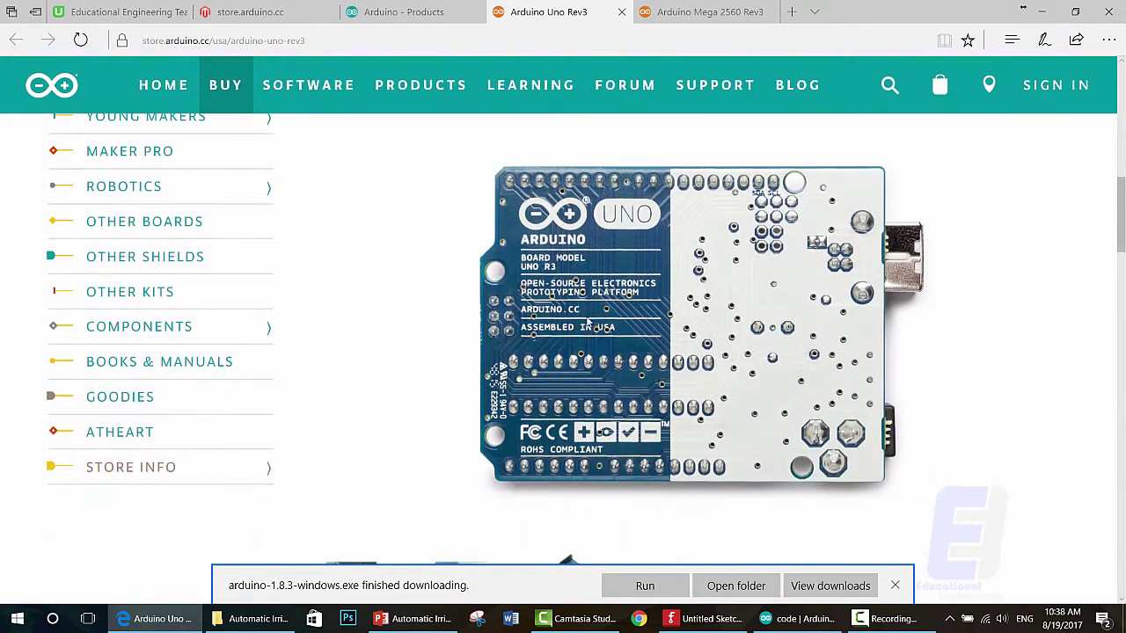
Step: Switch to the Arduino Mega 2560 Rev3 page and look over the board and its description
left_click(686, 12)
mouse_move(704, 155)
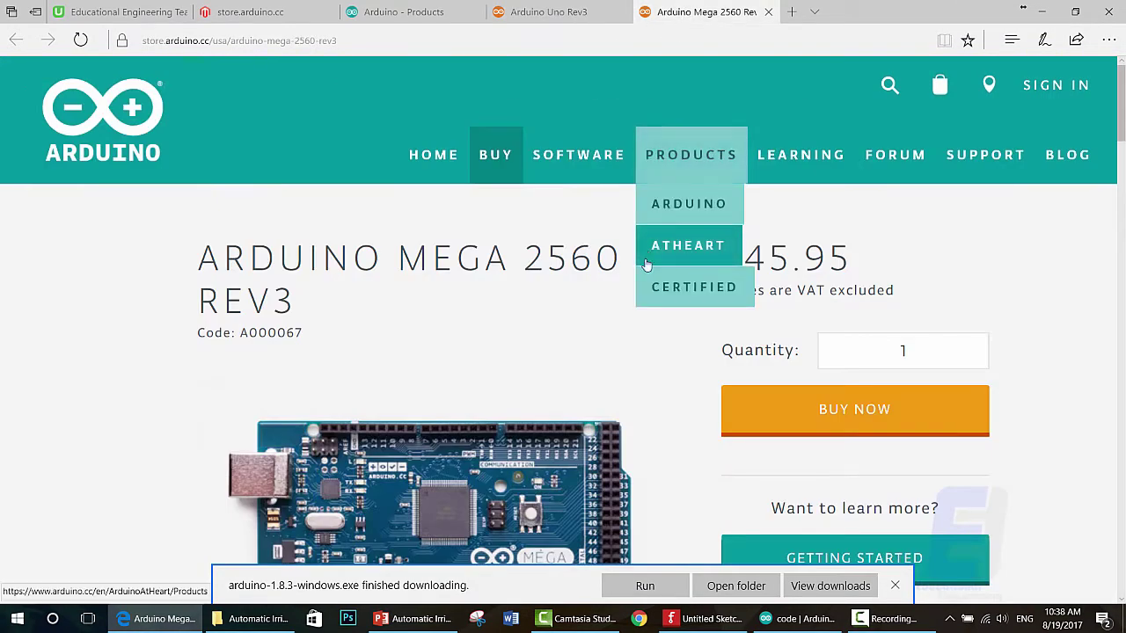
scroll(557, 407, "down", 4)
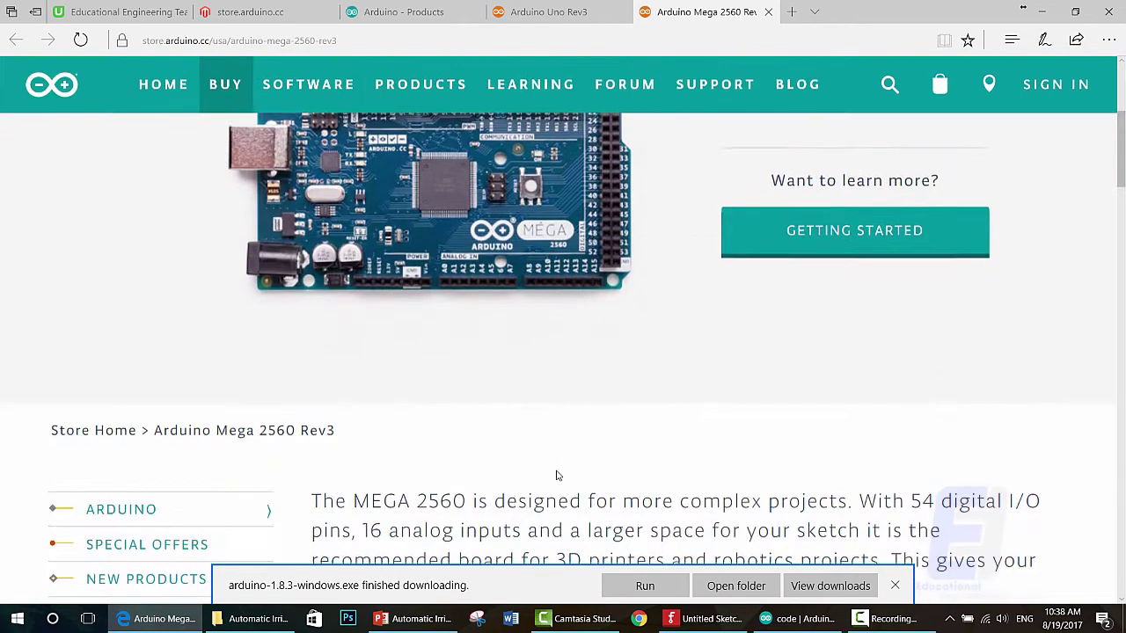
Step: Run the downloaded arduino-1.8.3-windows.exe, agree to uninstall the existing version, and close the open Arduino IDE
left_click(627, 587)
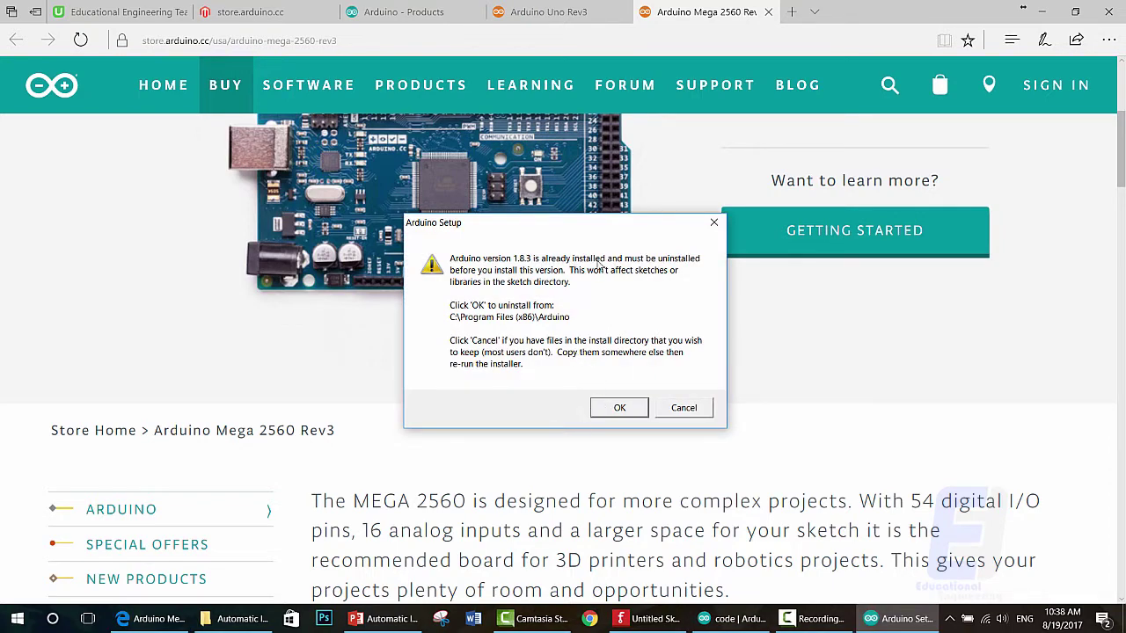
left_click(626, 409)
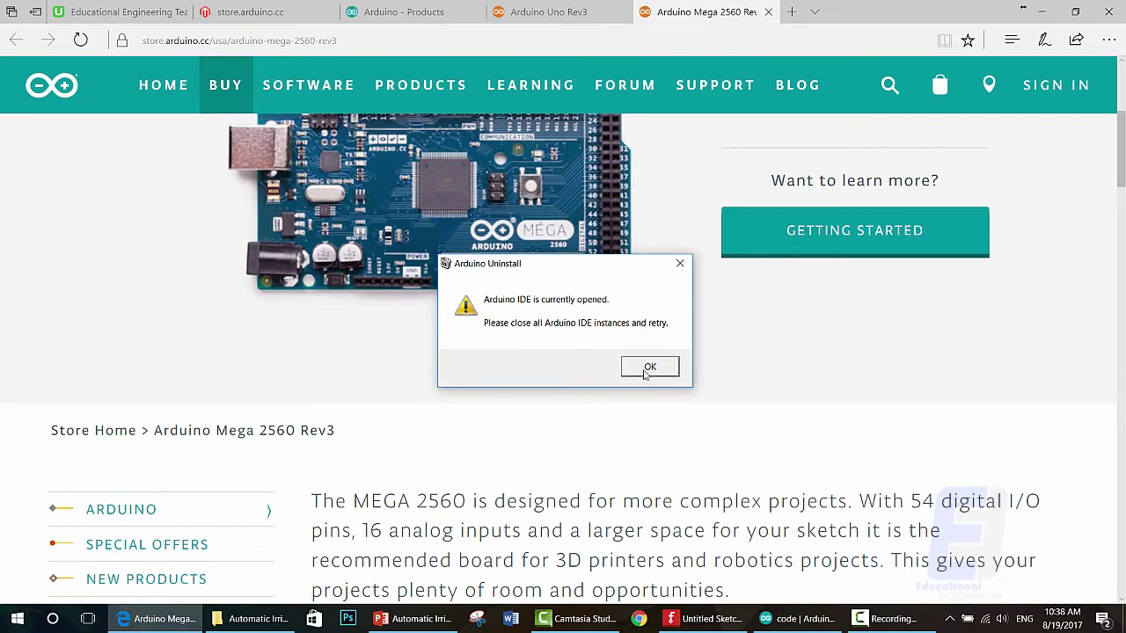
left_click(796, 618)
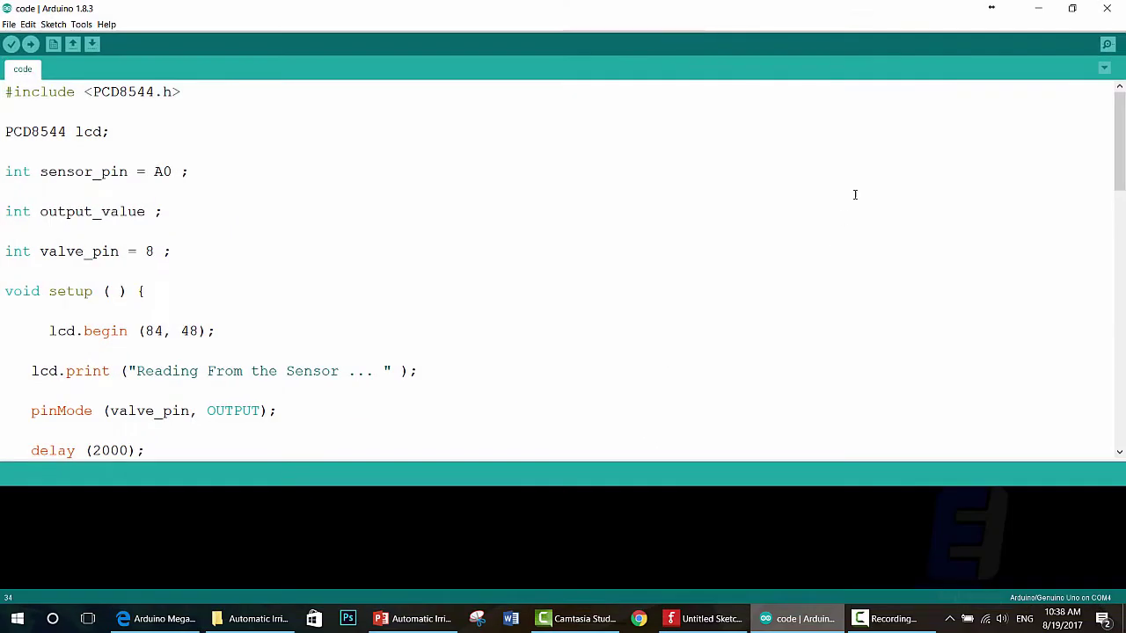
left_click(1115, 12)
left_click(648, 366)
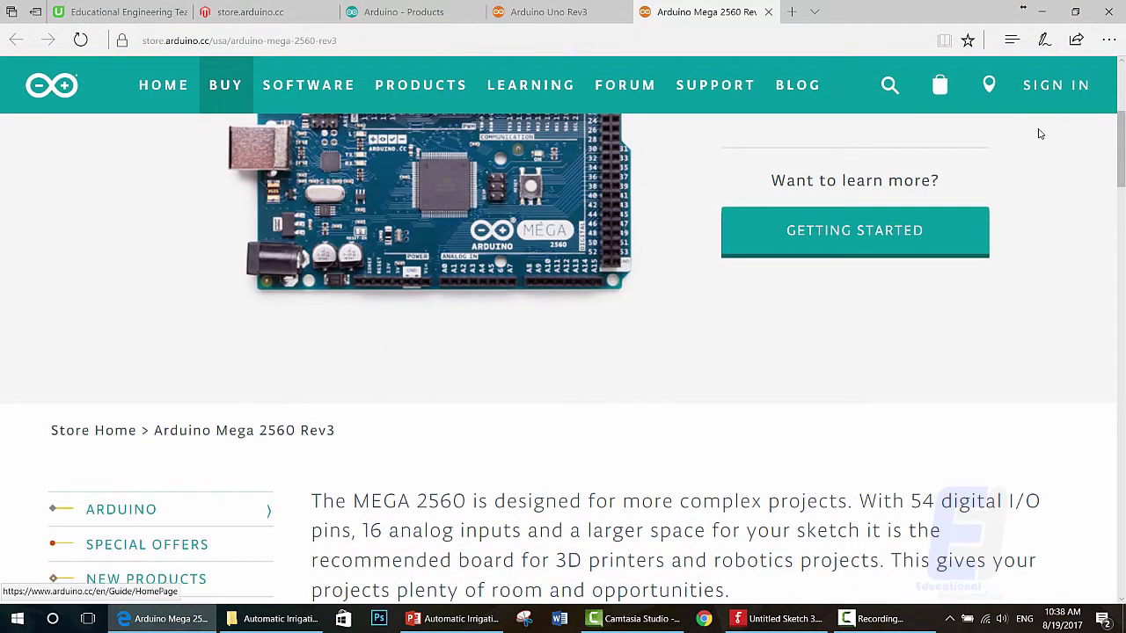
Step: Open the browser's list of past downloads and run arduino-1.8.3-windows.exe again
left_click(1109, 39)
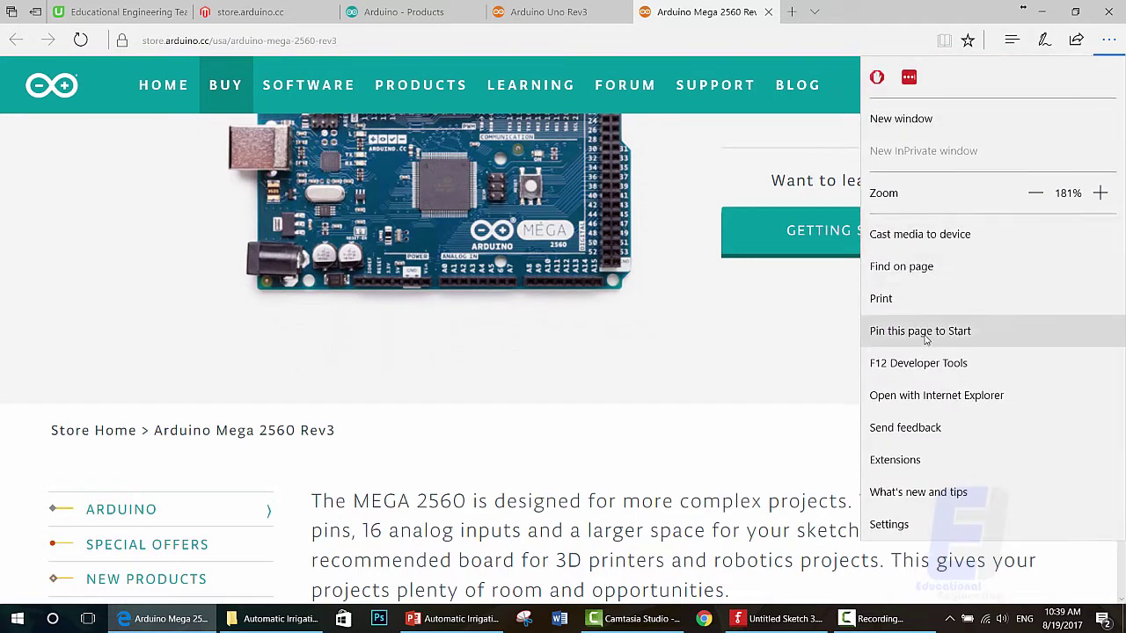
left_click(1014, 40)
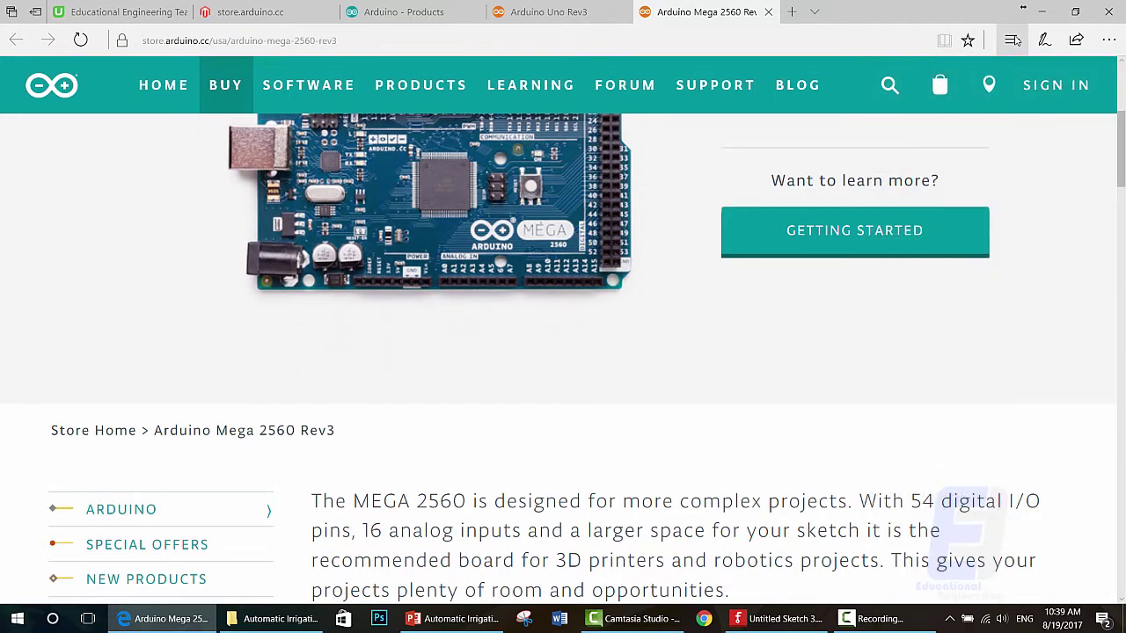
left_click(1014, 41)
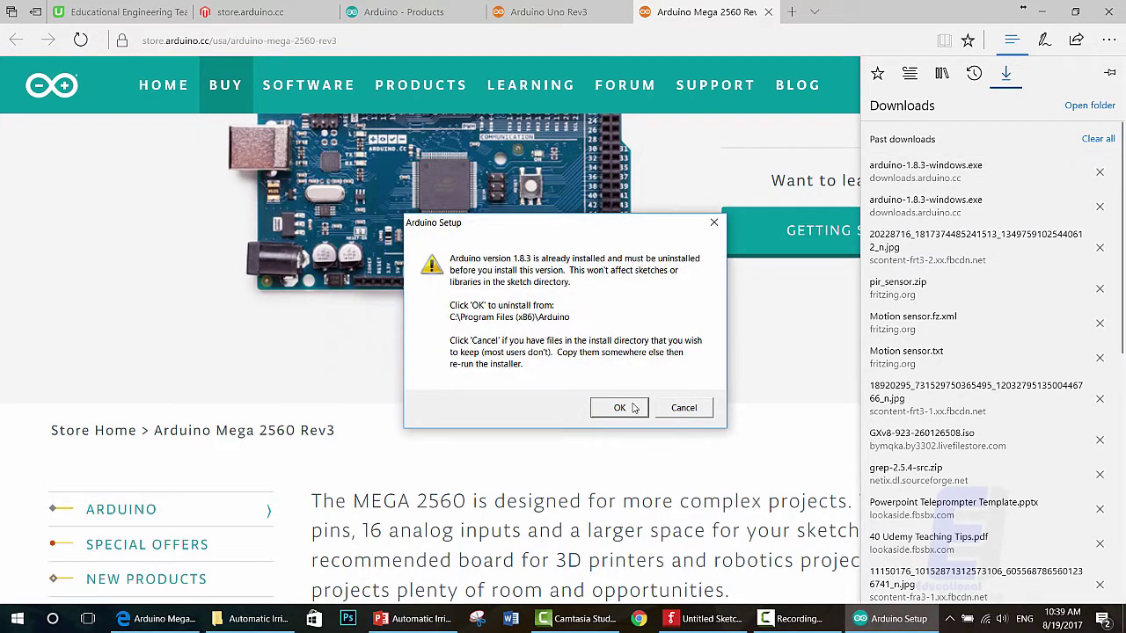
Step: Uninstall the existing Arduino version from C:\Program Files (x86)\Arduino, agree to delete all its files, and show the uninstall details
left_click(620, 407)
left_click(703, 414)
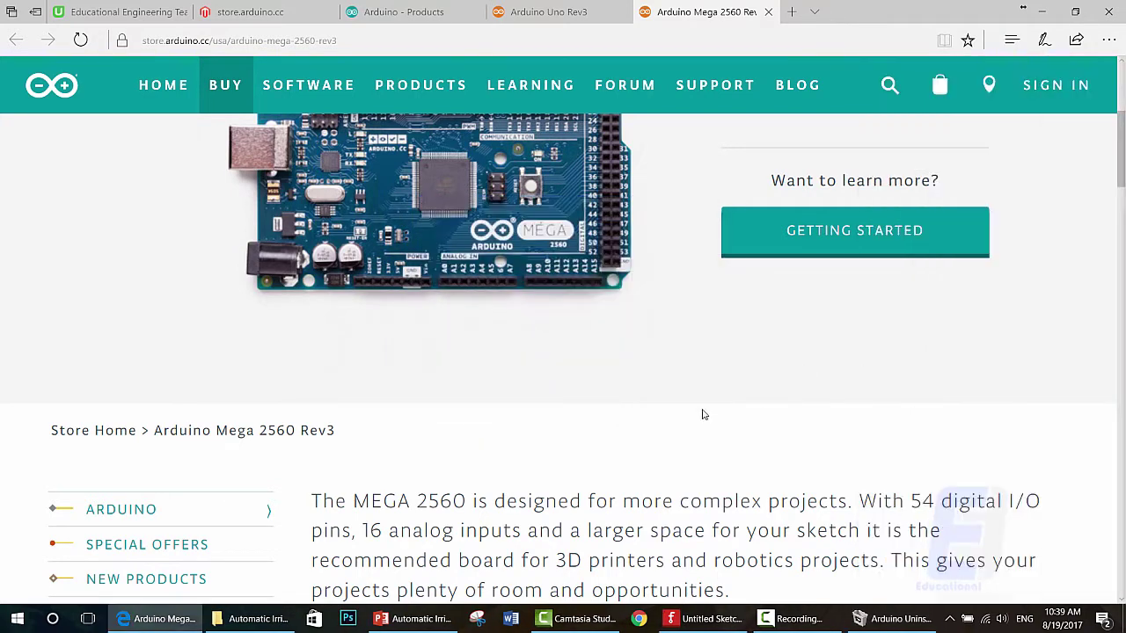
left_click(888, 618)
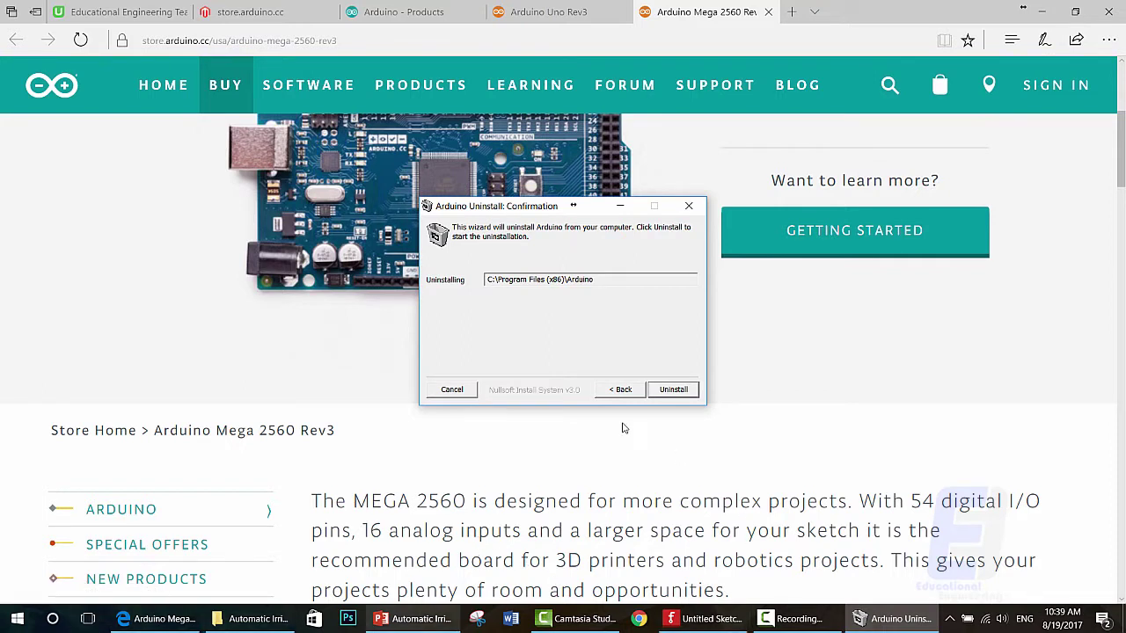
left_click(670, 389)
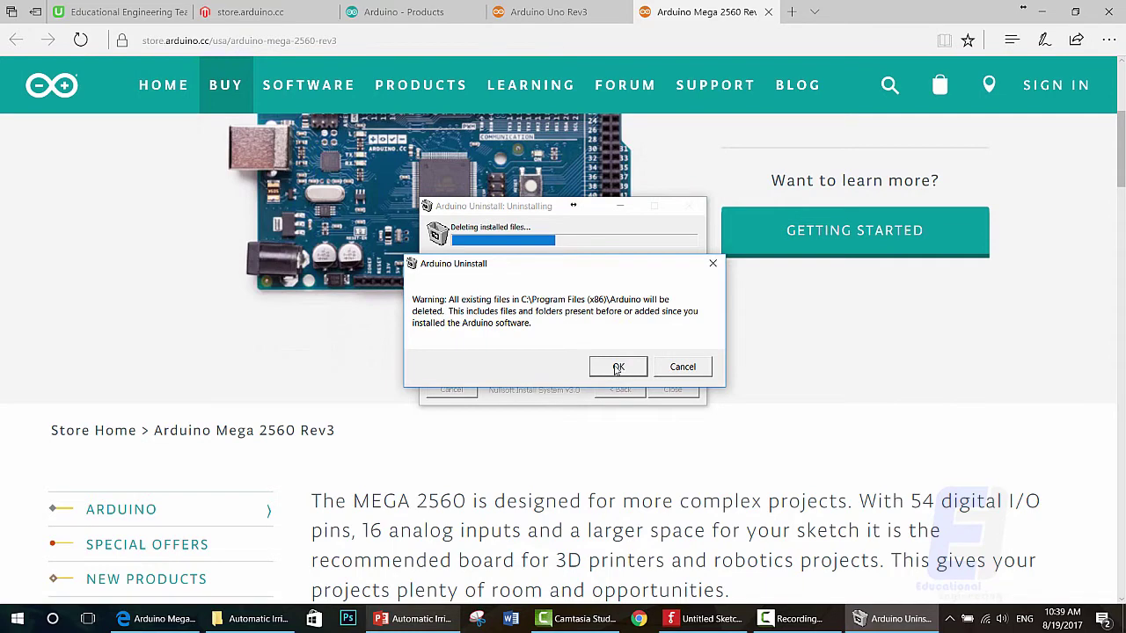
left_click(618, 367)
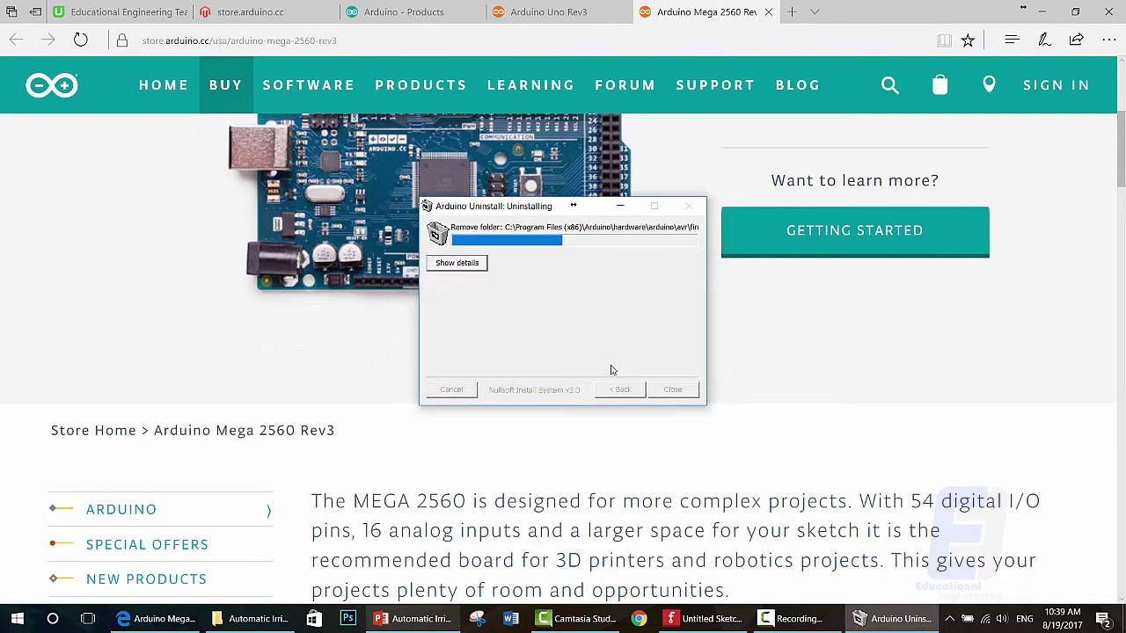
left_click(480, 276)
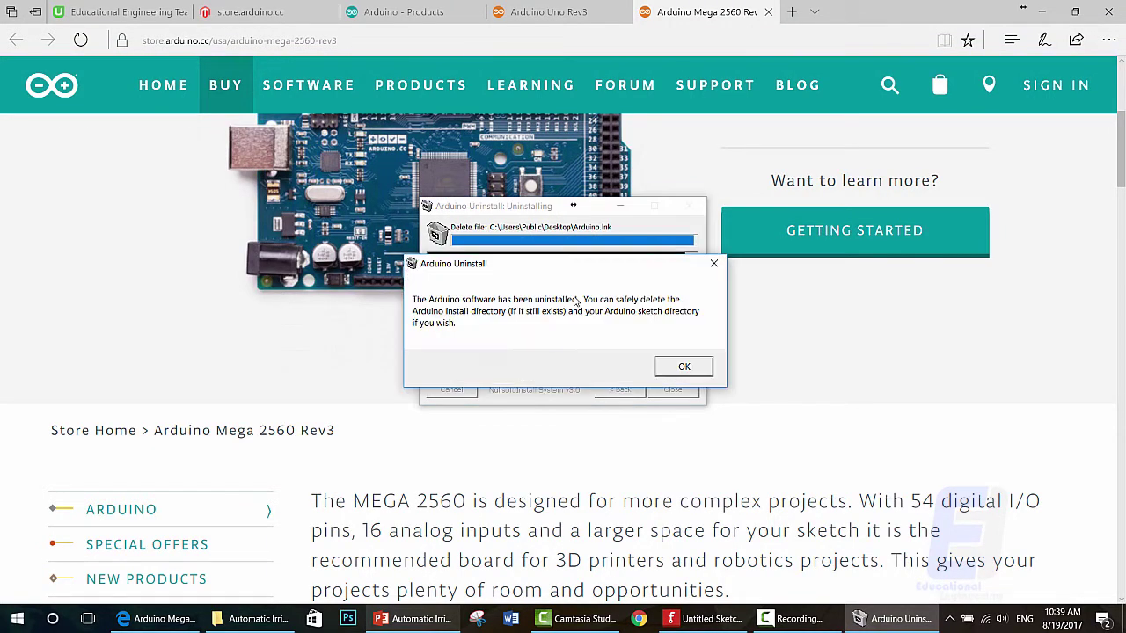
left_click(683, 367)
left_click(672, 389)
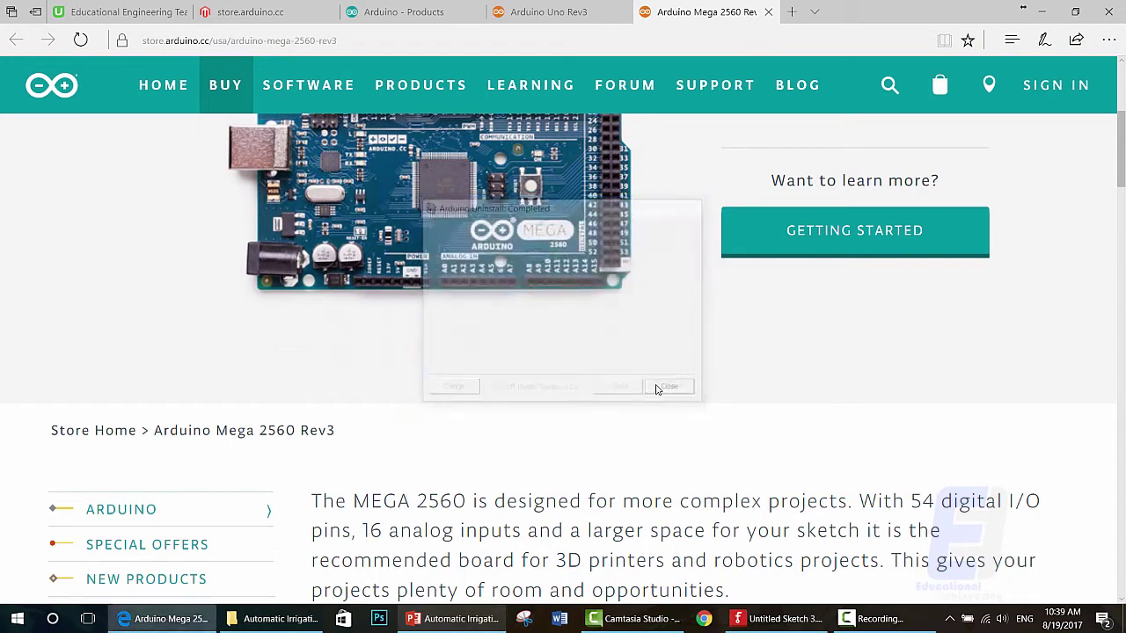
Step: Install the Arduino software with all five components into C:\Program Files (x86)\Arduino\, show the installation details, and close the finished setup
left_click(675, 391)
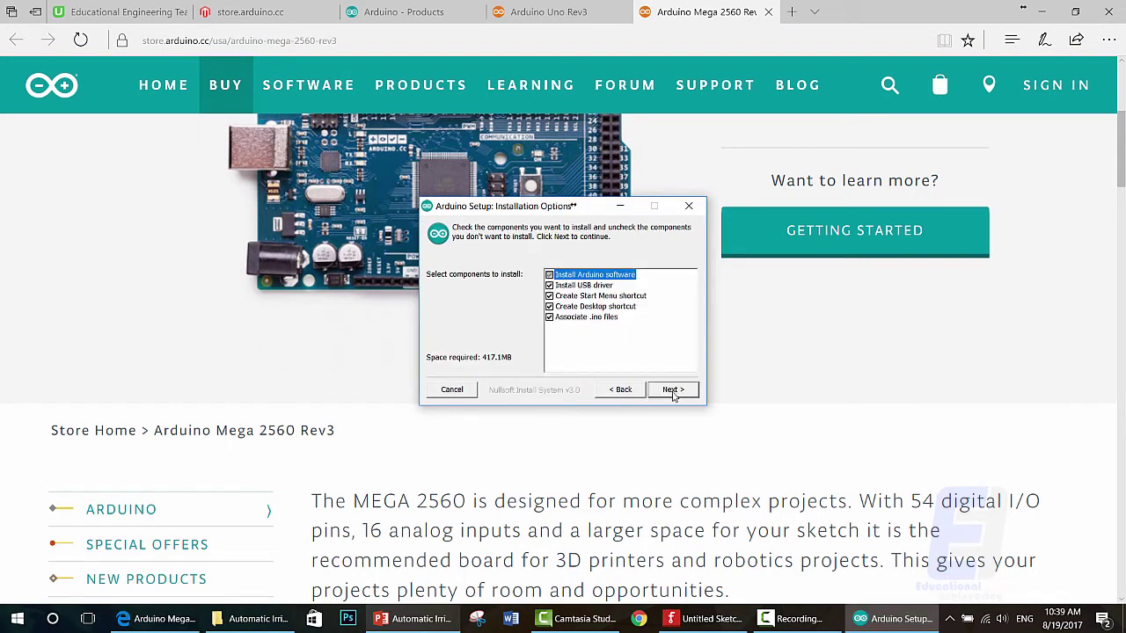
left_click(672, 389)
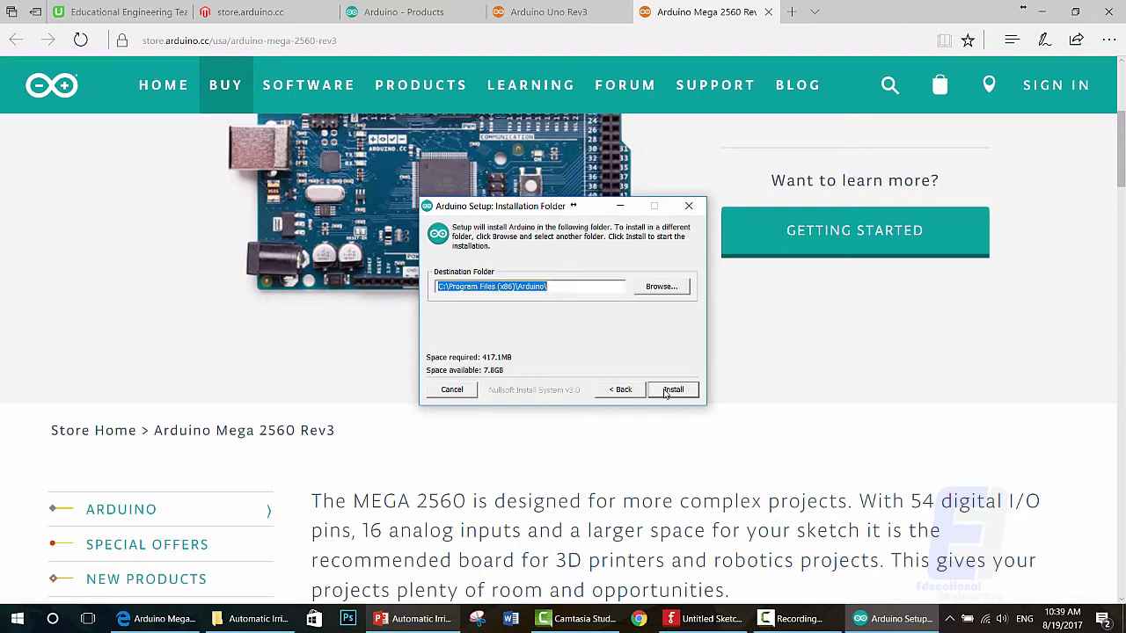
left_click(633, 395)
left_click(668, 391)
left_click(674, 391)
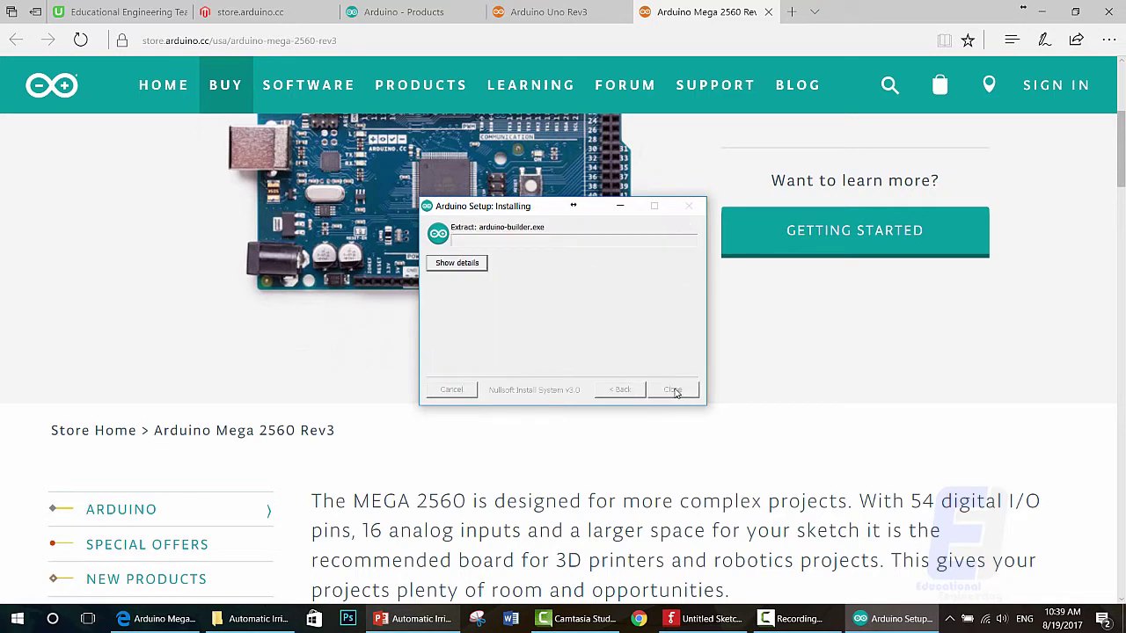
left_click(479, 266)
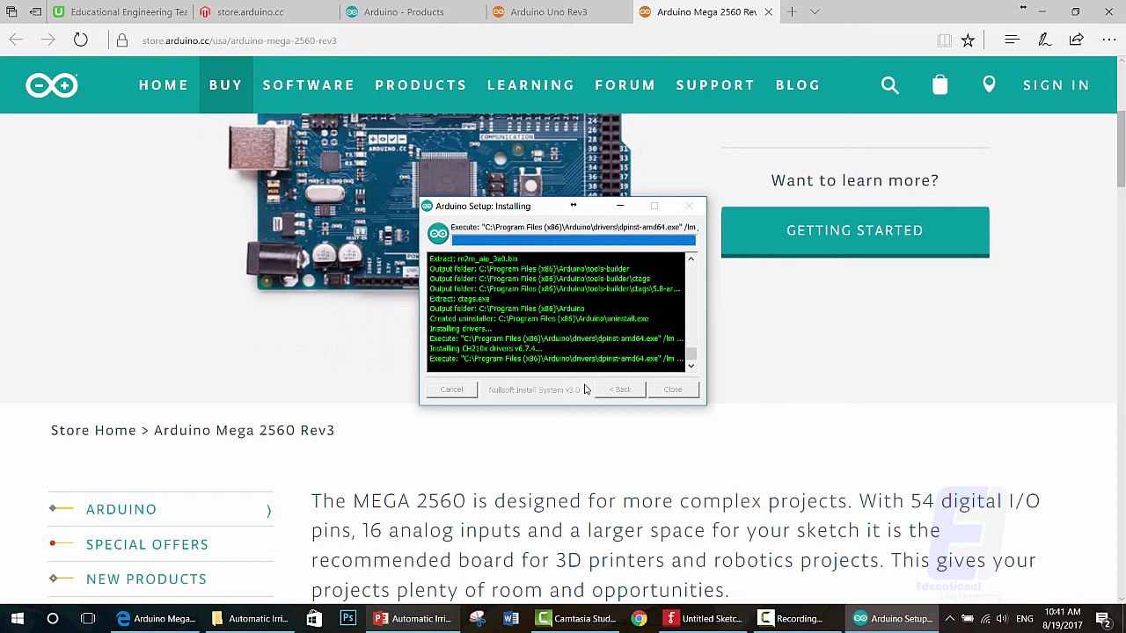
left_click(672, 390)
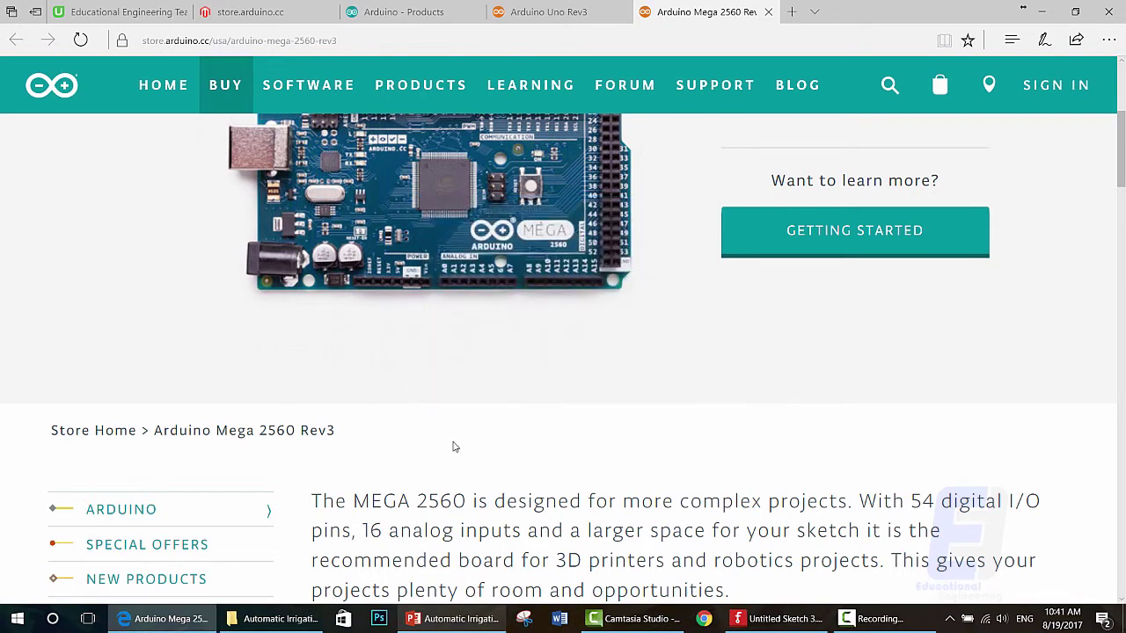
Step: Launch the newly installed Arduino application and bring its window to the front
left_click(18, 618)
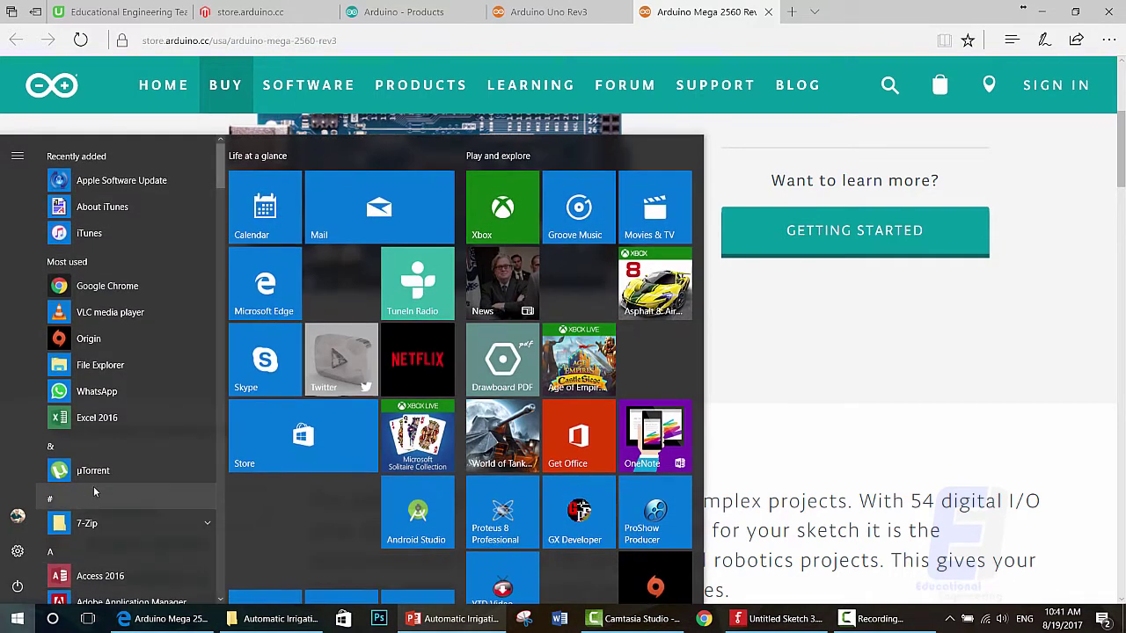
scroll(97, 428, "down", 5)
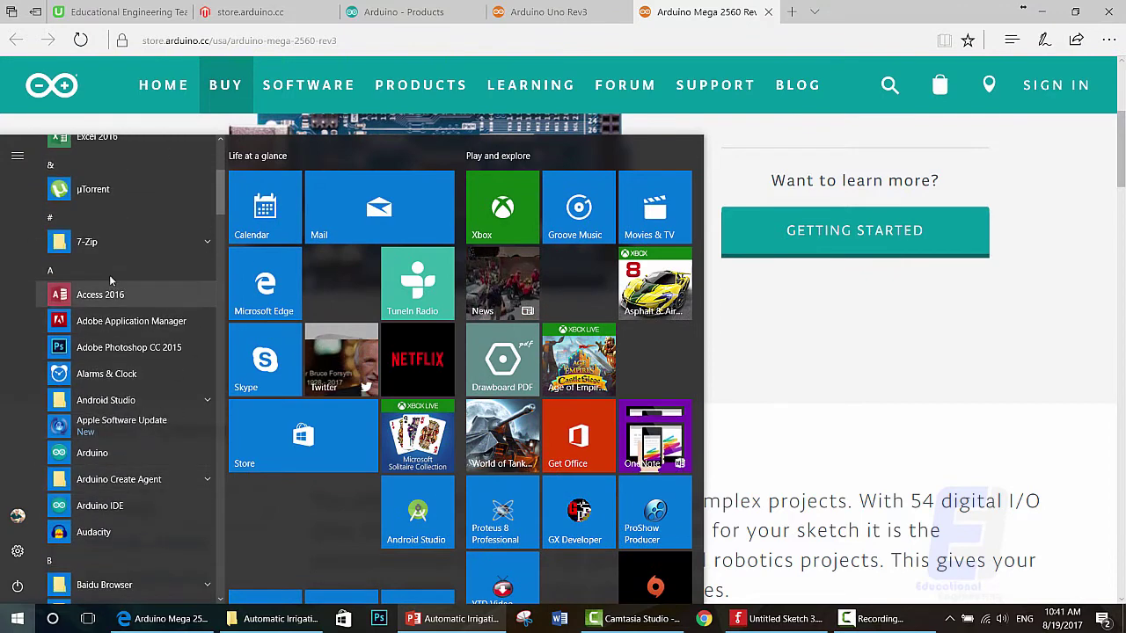
left_click(113, 453)
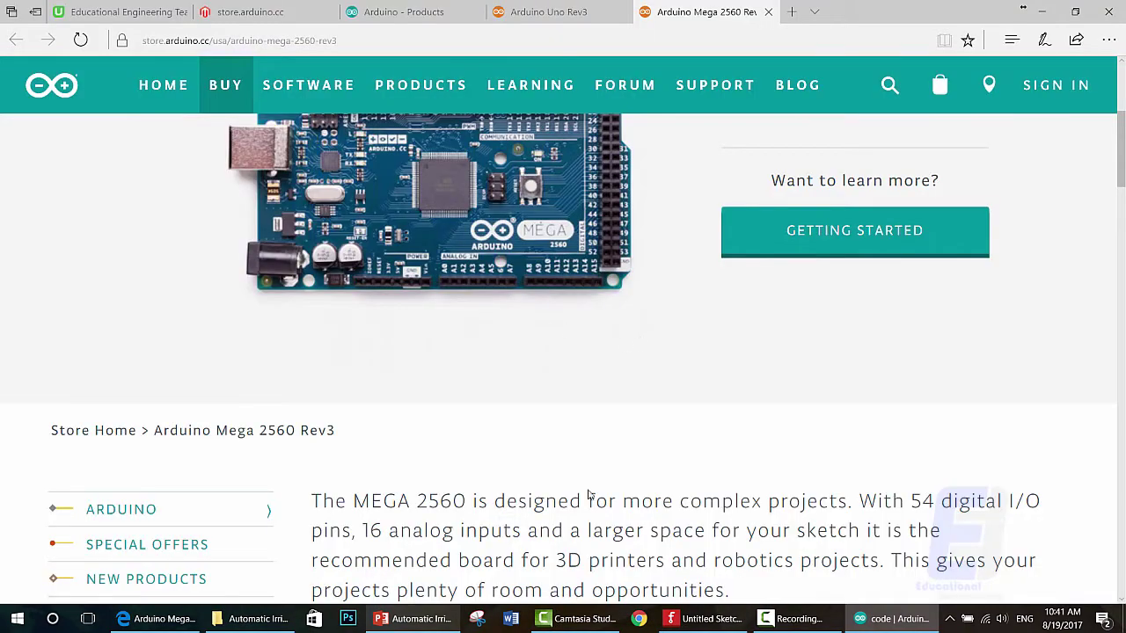
left_click(920, 626)
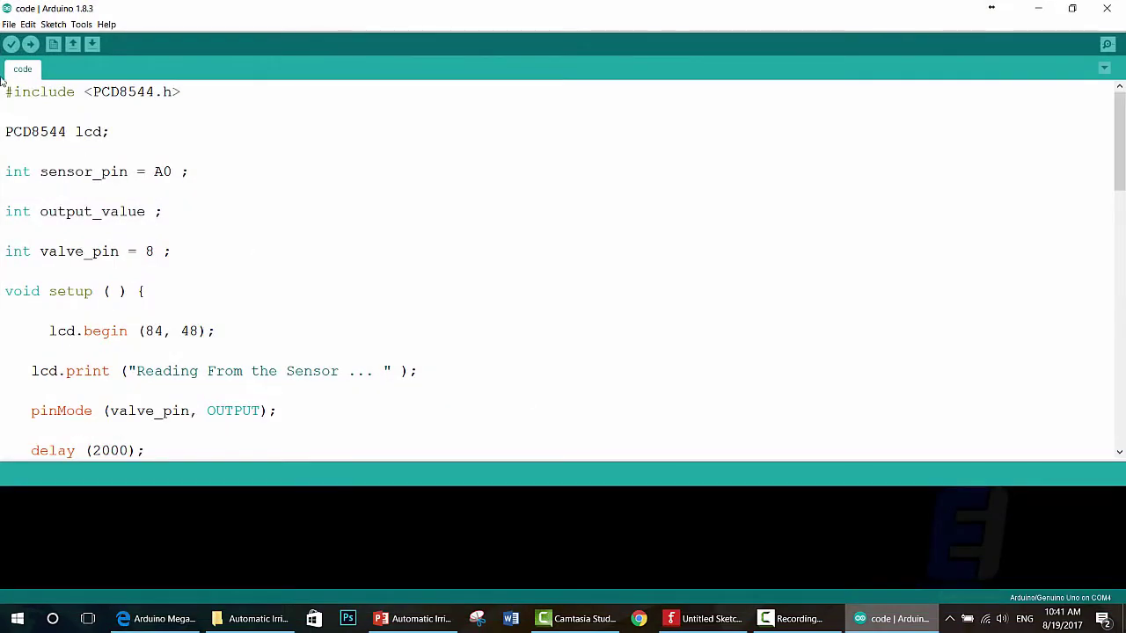
Step: Create a new blank sketch and maximize its window
left_click(9, 24)
left_click(9, 24)
left_click(54, 46)
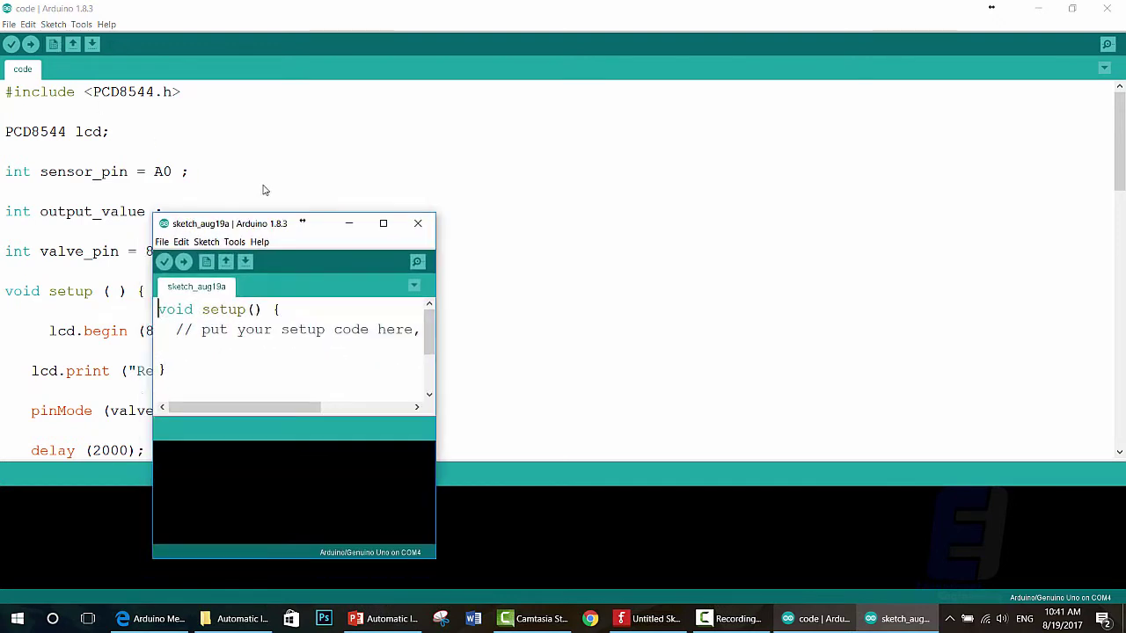
double_click(272, 167)
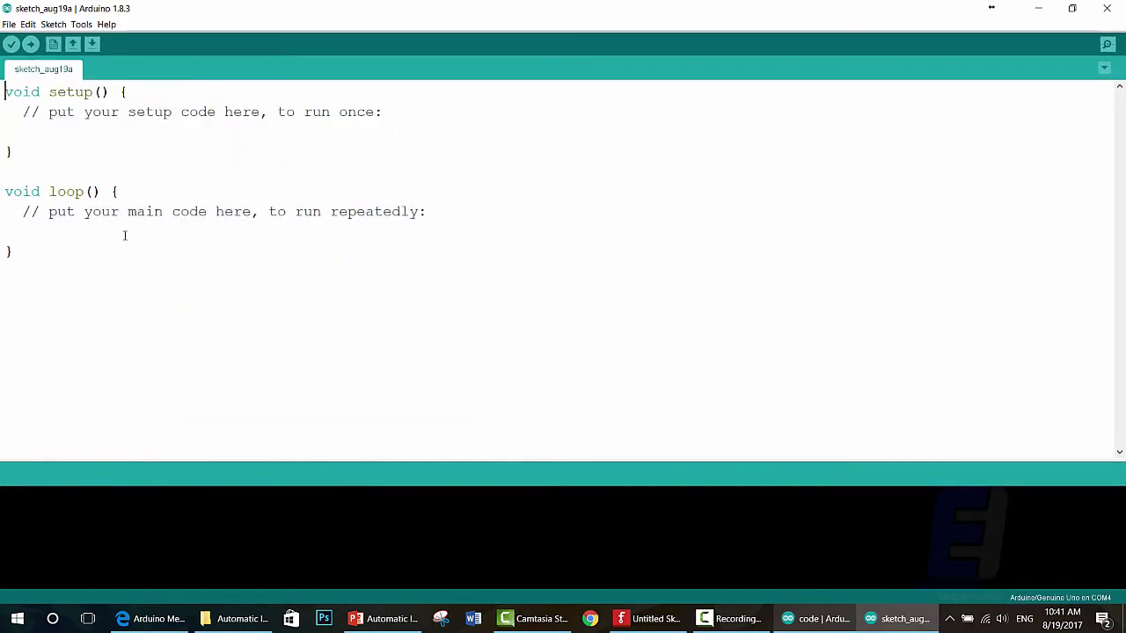
Step: Examine the blank sketch's setup and loop functions and their placeholder comments
mouse_move(125, 235)
left_mouse_down()
mouse_move(4, 132)
mouse_move(4, 91)
mouse_move(132, 112)
mouse_move(297, 112)
left_mouse_up()
left_click(22, 92)
left_click(40, 211)
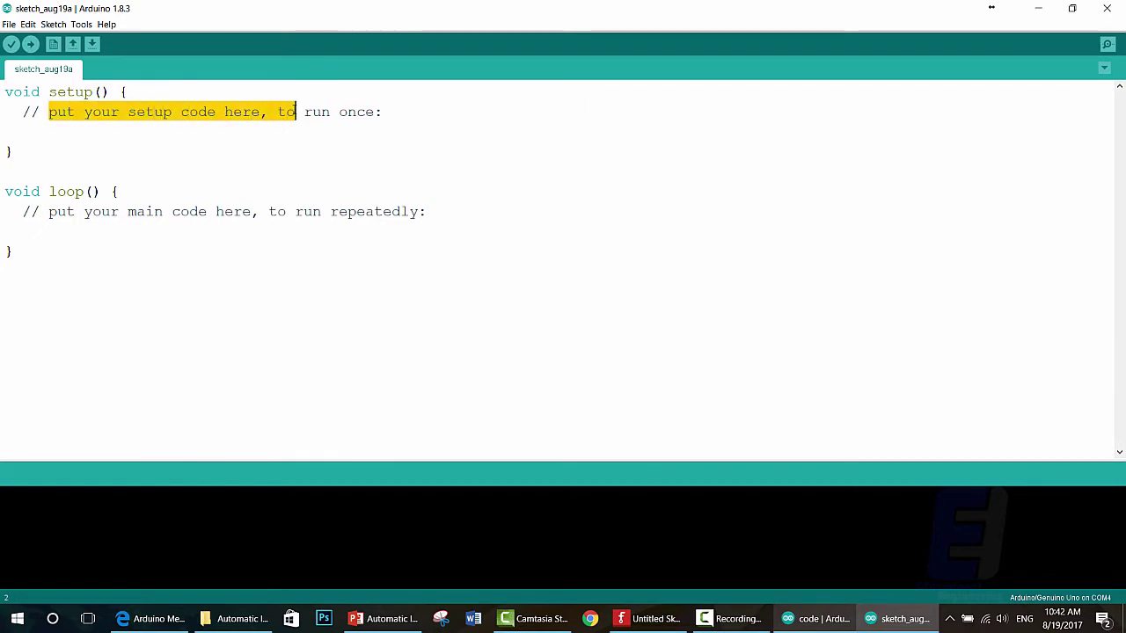
left_click(297, 112)
left_click_drag(49, 212, 235, 213)
left_click(236, 213)
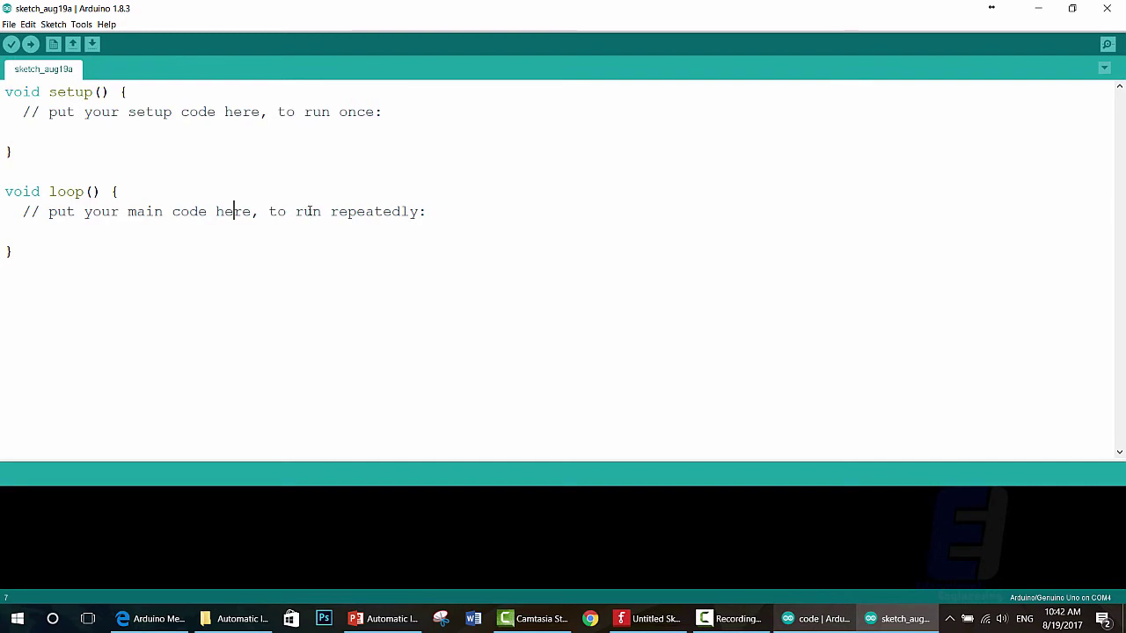
left_click(10, 26)
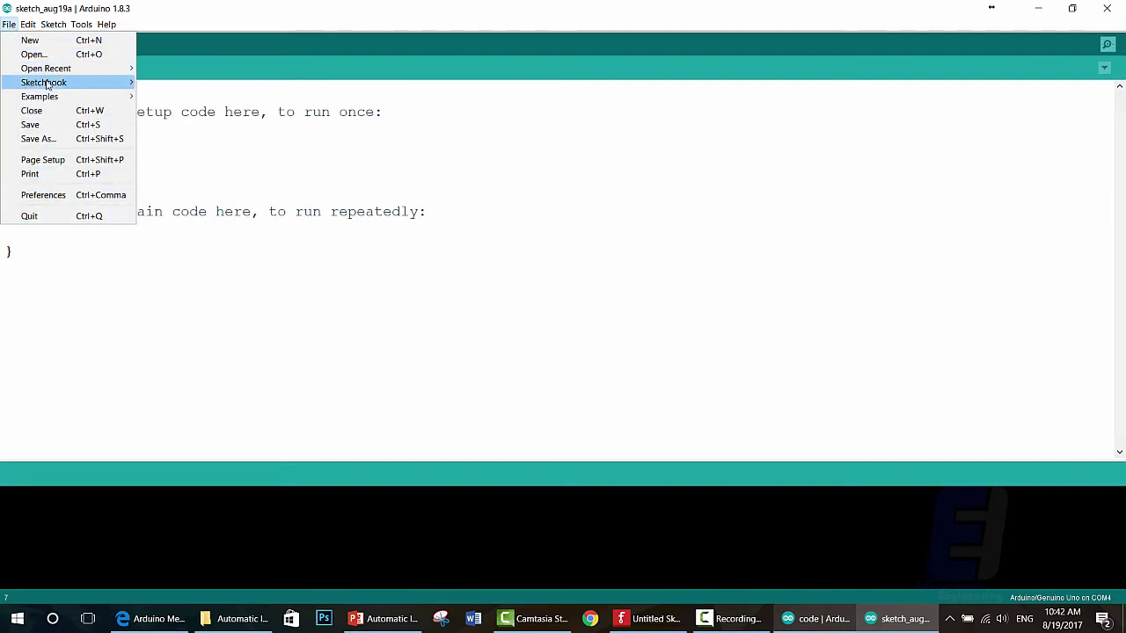
mouse_move(53, 26)
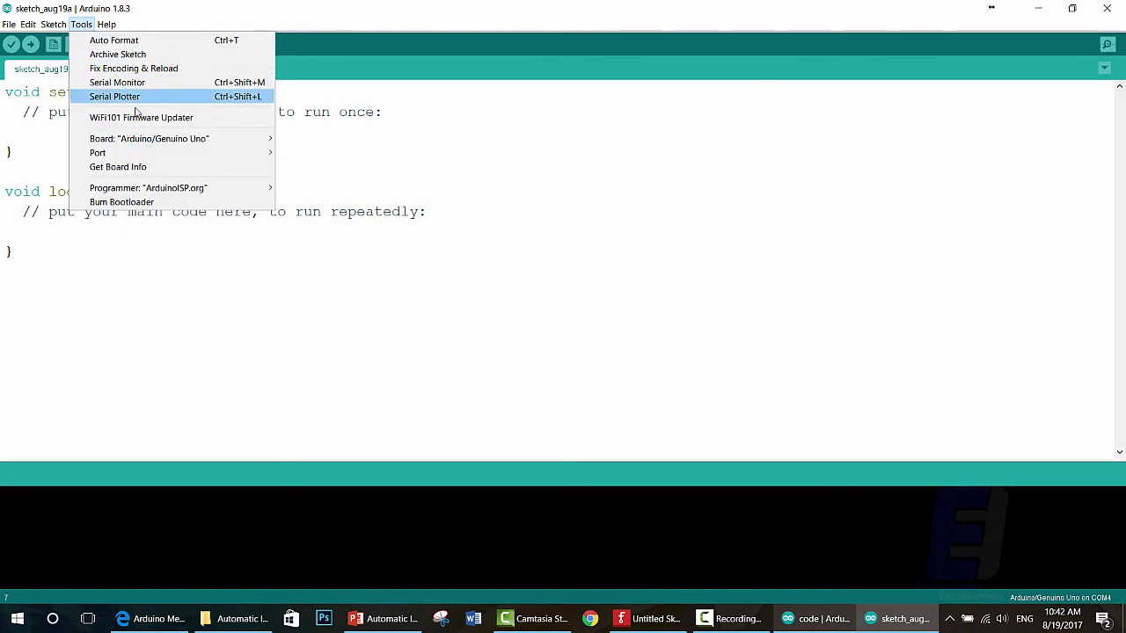
mouse_move(151, 143)
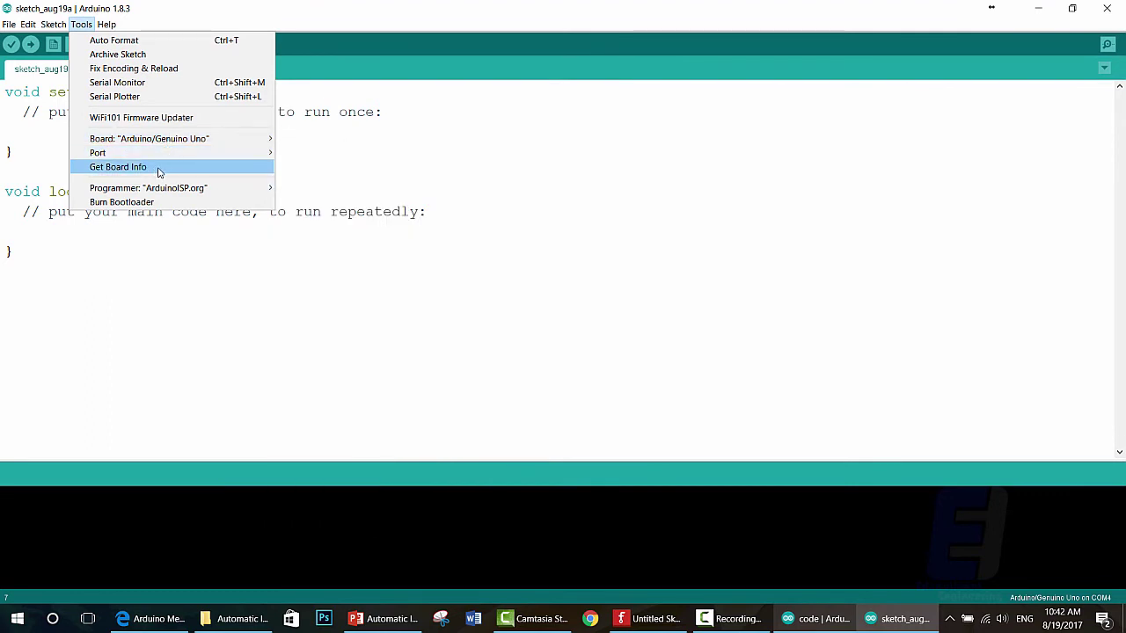
mouse_move(158, 188)
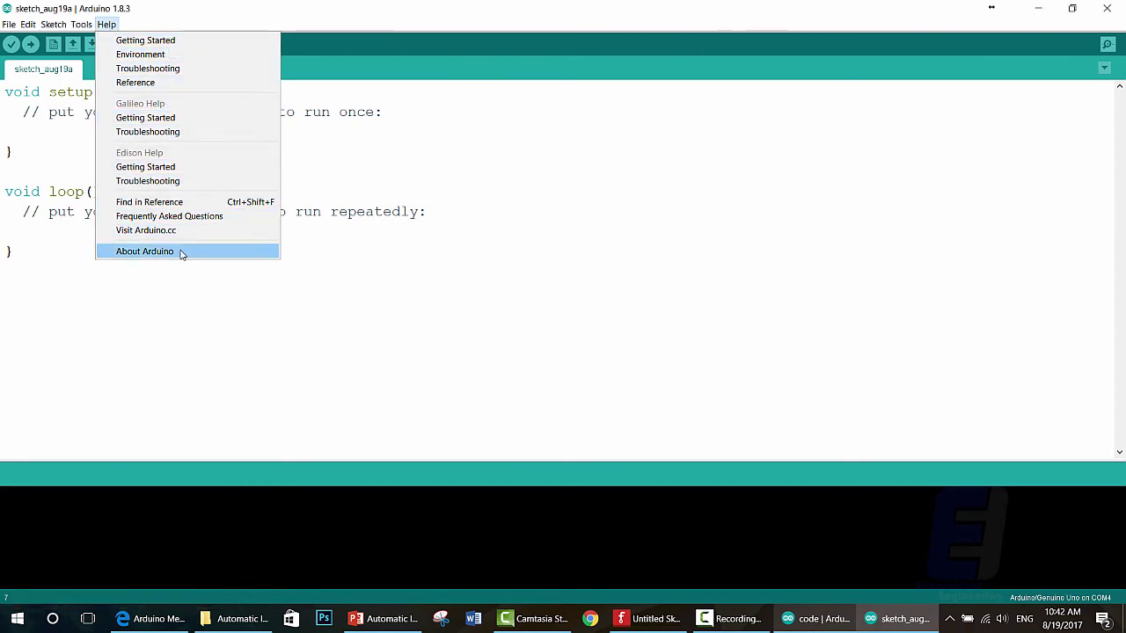
Step: Open the built-in Blink example from 01.Basics and maximize its window
left_click(6, 26)
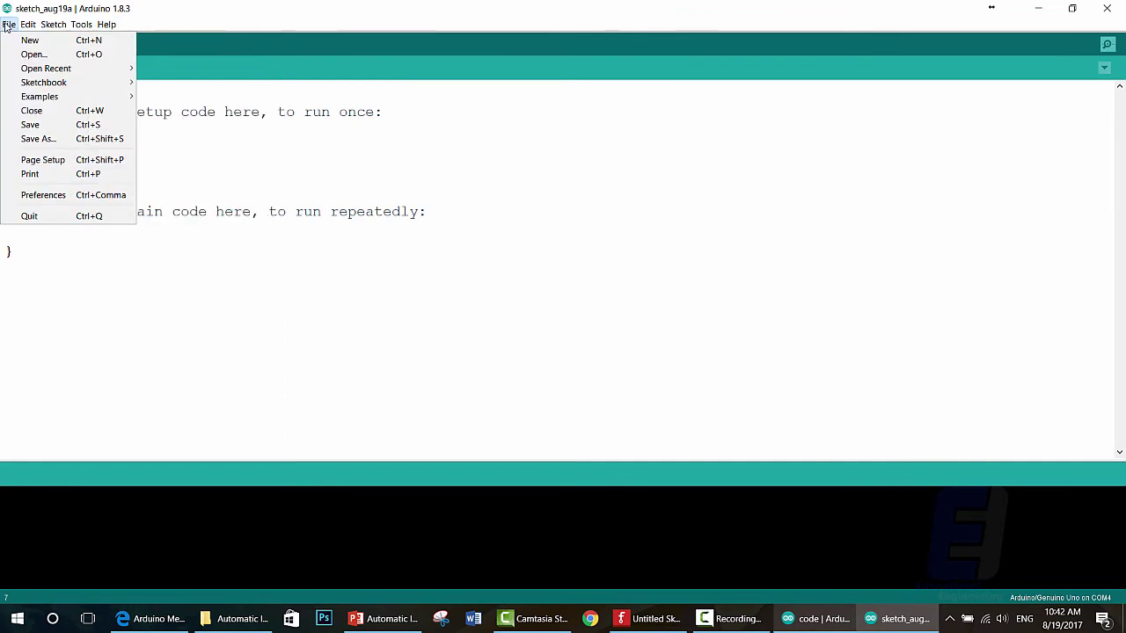
mouse_move(31, 96)
mouse_move(194, 124)
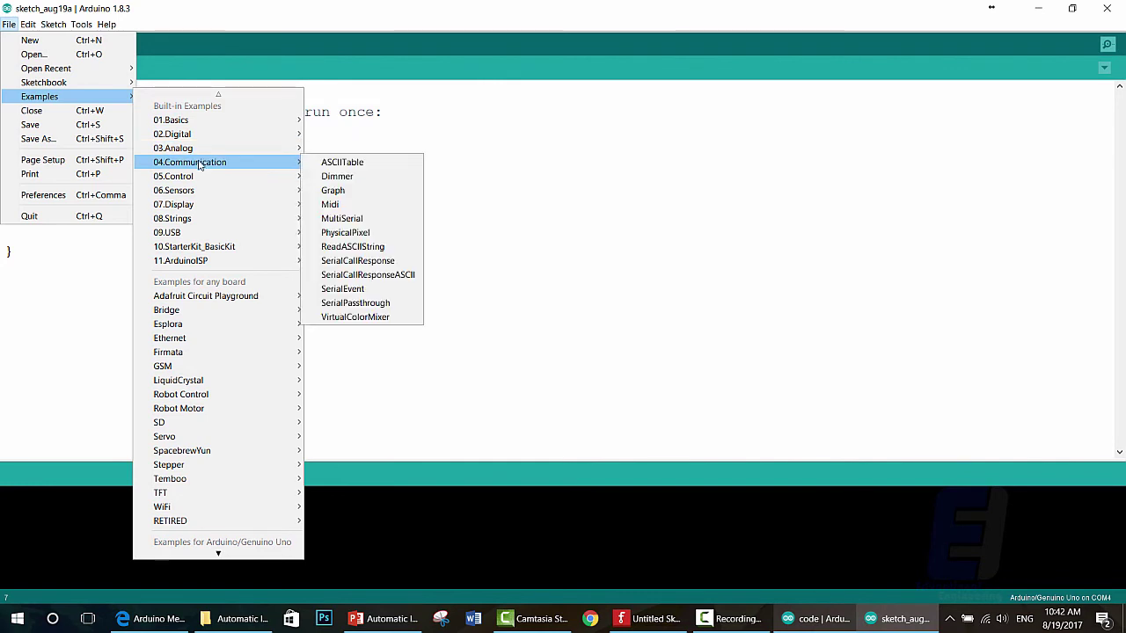
mouse_move(197, 179)
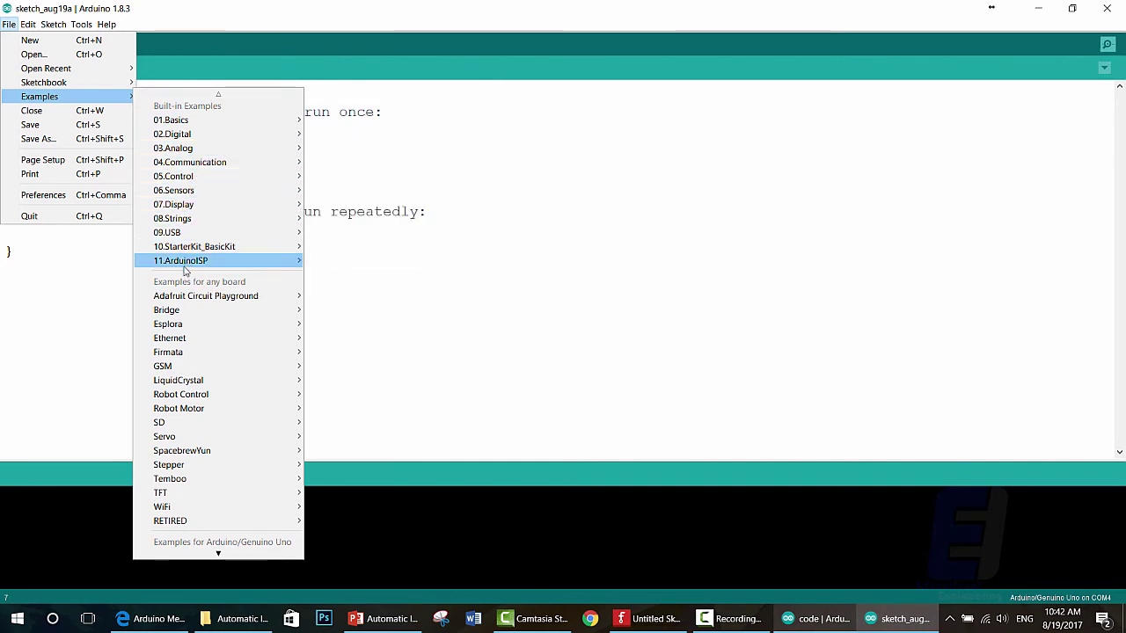
mouse_move(228, 119)
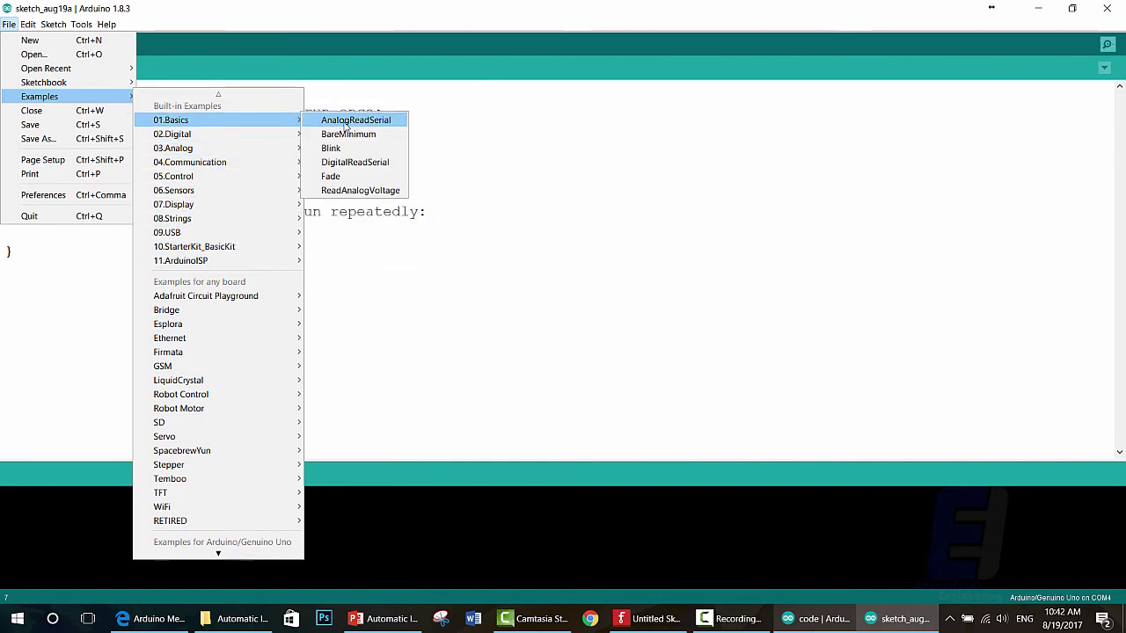
left_click(351, 149)
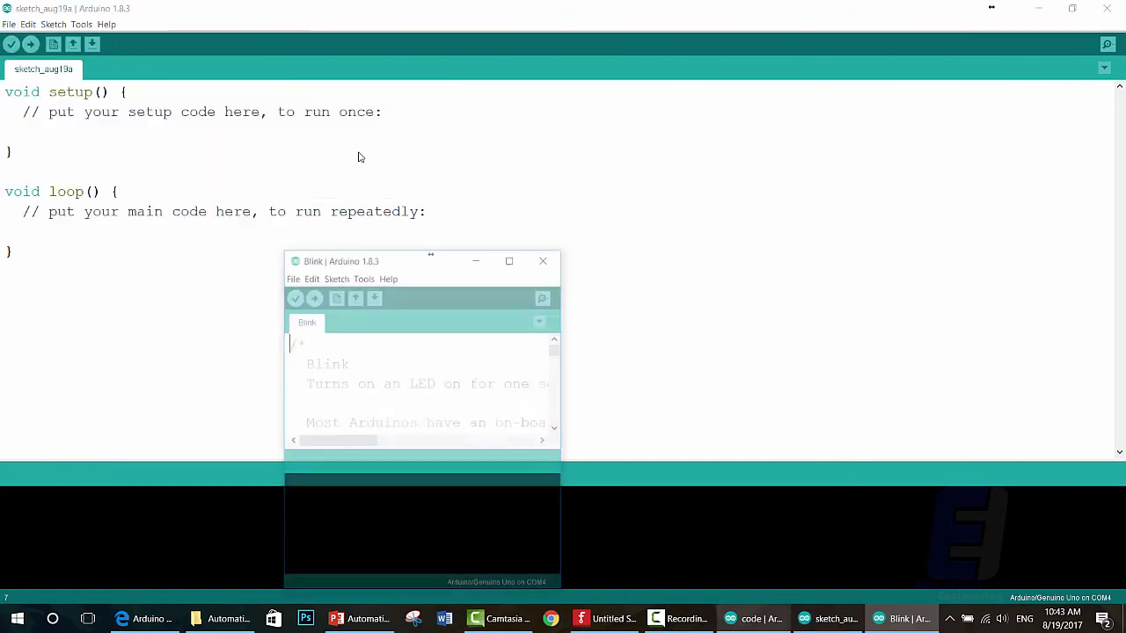
double_click(402, 260)
Step: Examine the Blink sketch's setup function, its pinMode line and the overall code structure
scroll(378, 282, "down", 7)
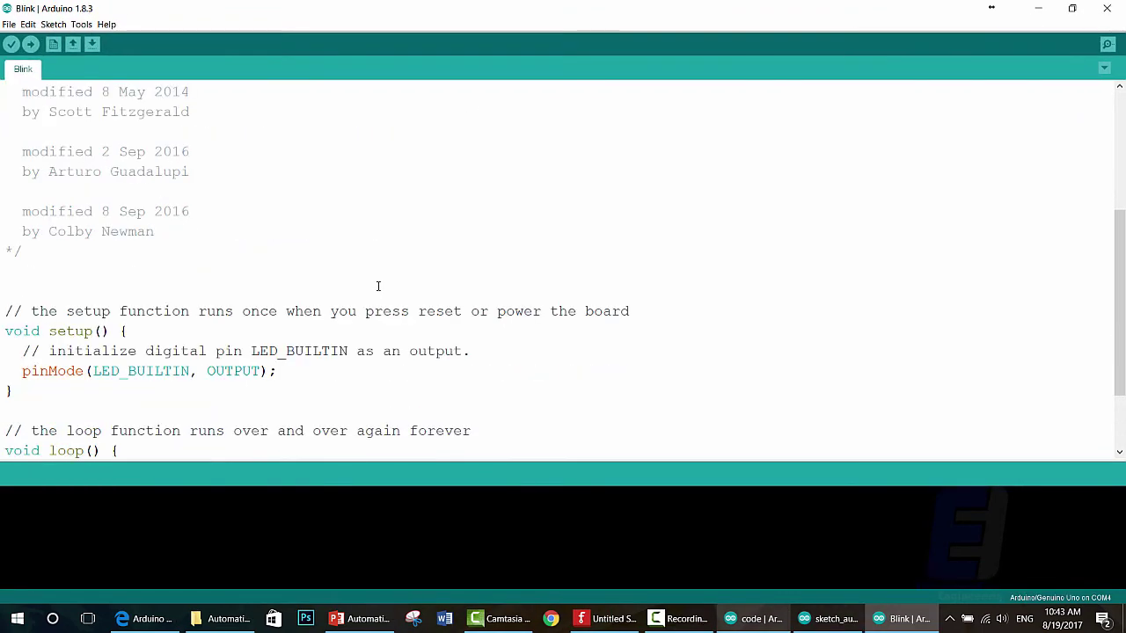
left_click(31, 266)
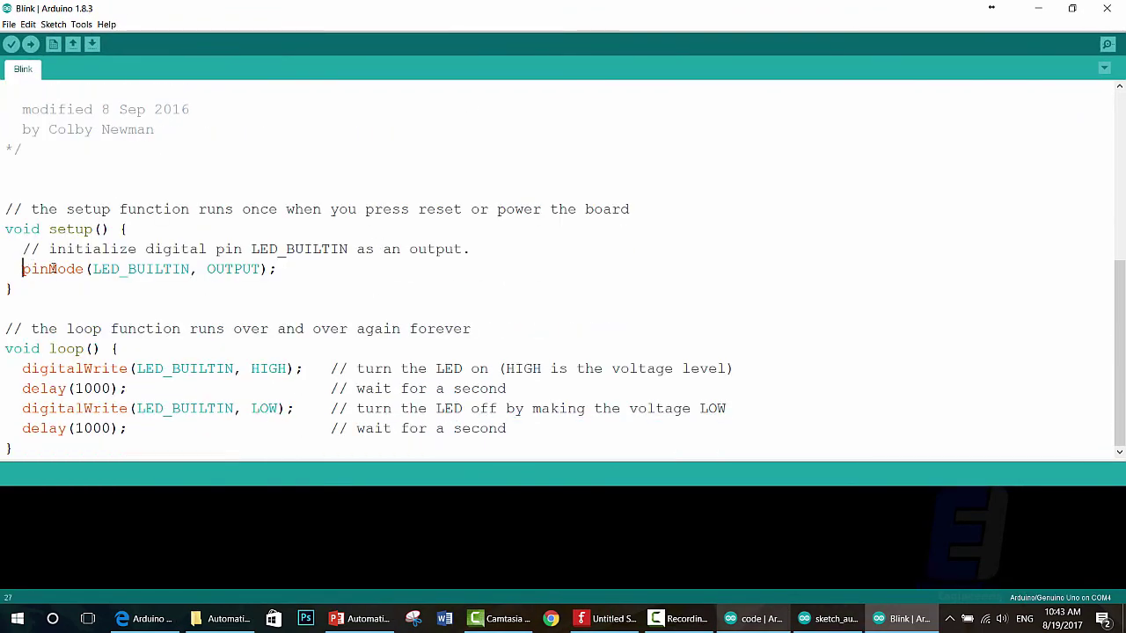
left_click(302, 269)
left_click_drag(12, 448, 631, 210)
left_click(17, 208)
Step: Read the comments beside the digitalWrite and delay lines in the Blink sketch's loop function
left_click_drag(733, 369, 354, 369)
left_click_drag(505, 388, 349, 388)
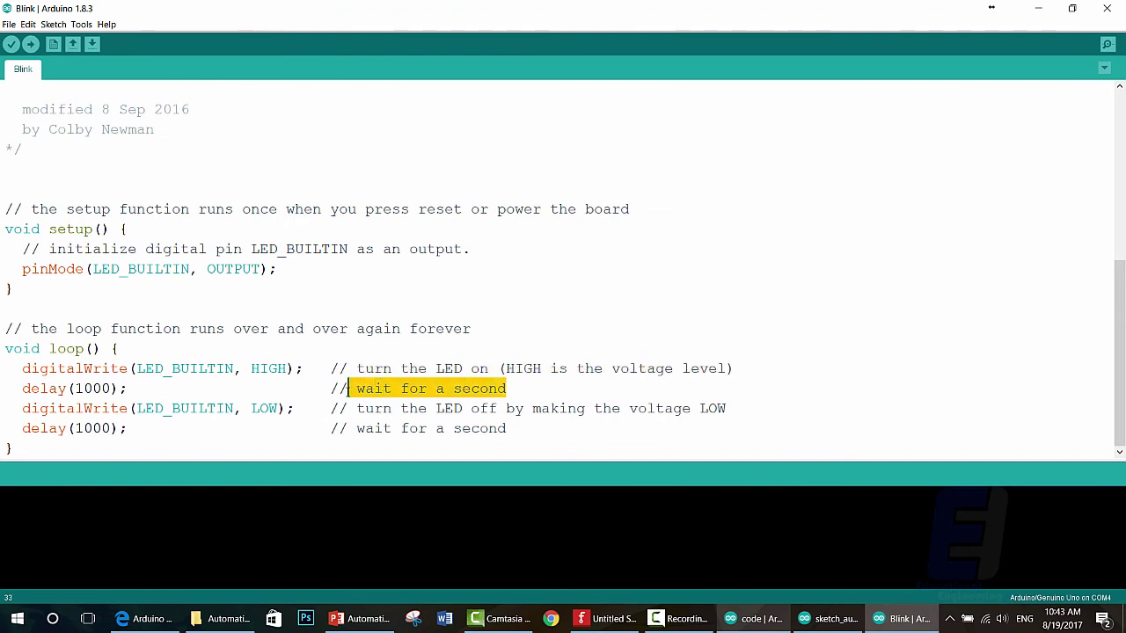
left_click(563, 398)
left_click_drag(727, 408, 357, 408)
left_click(357, 408)
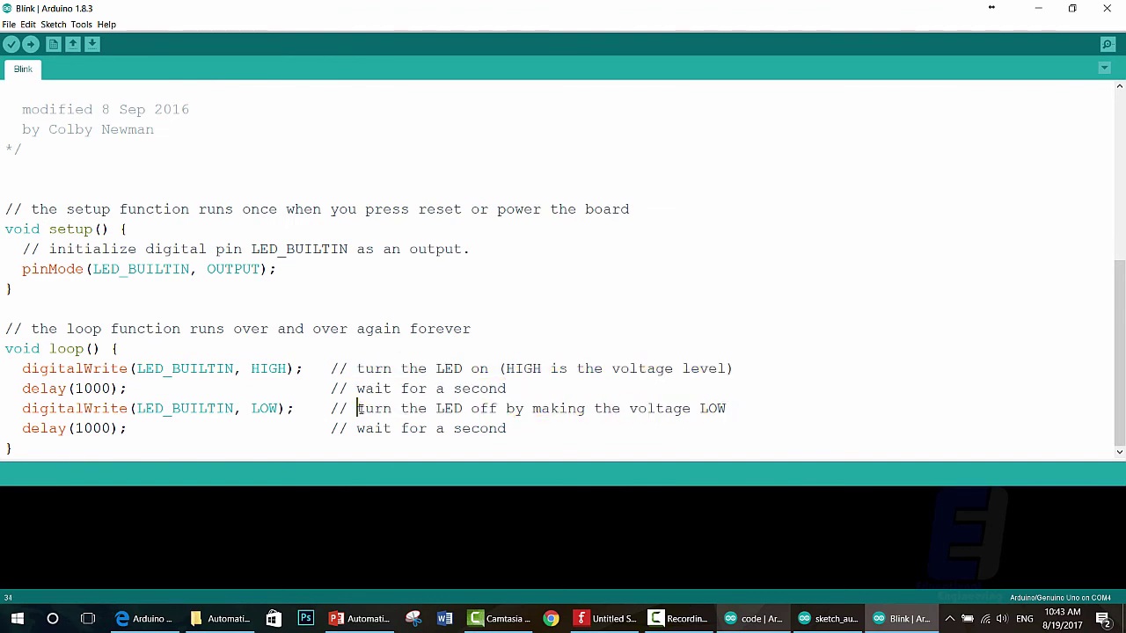
left_click_drag(517, 426, 356, 429)
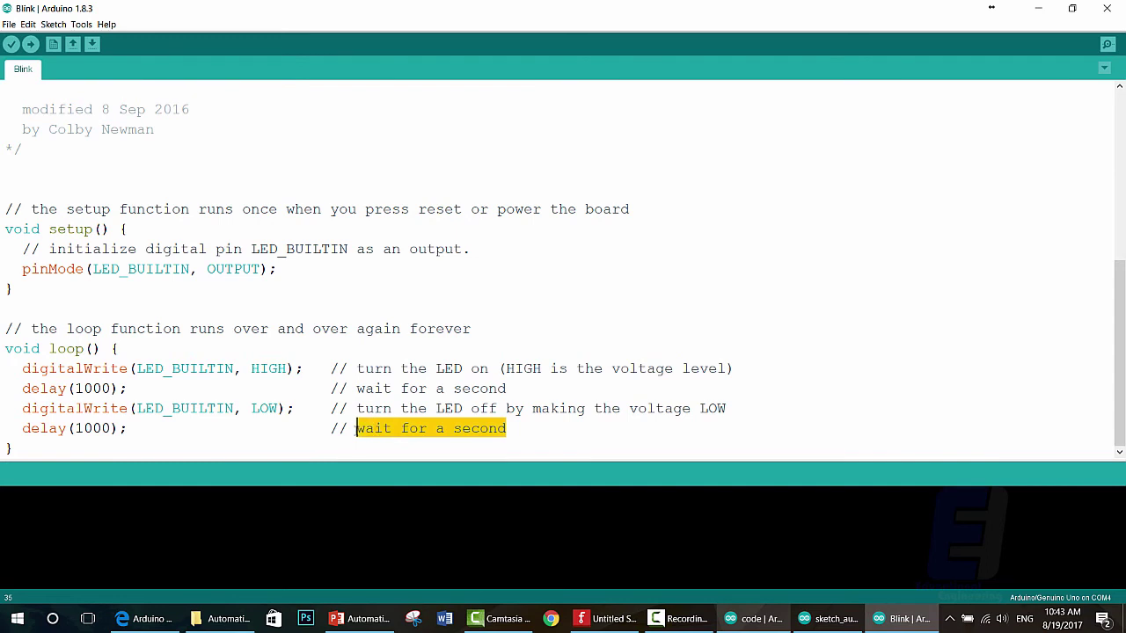
left_click(358, 368)
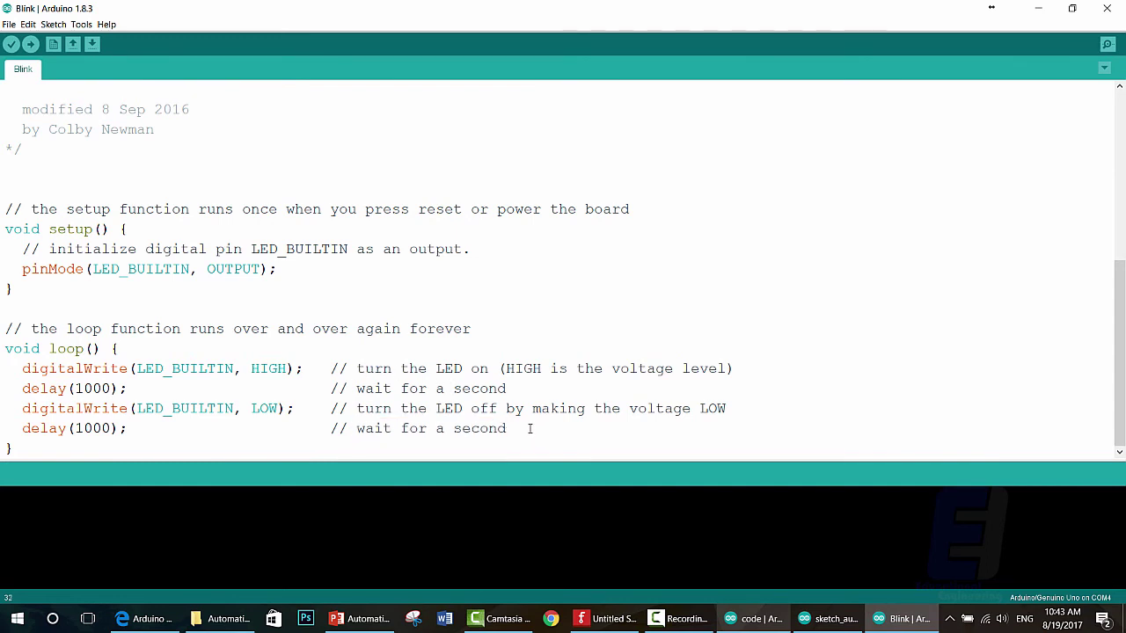